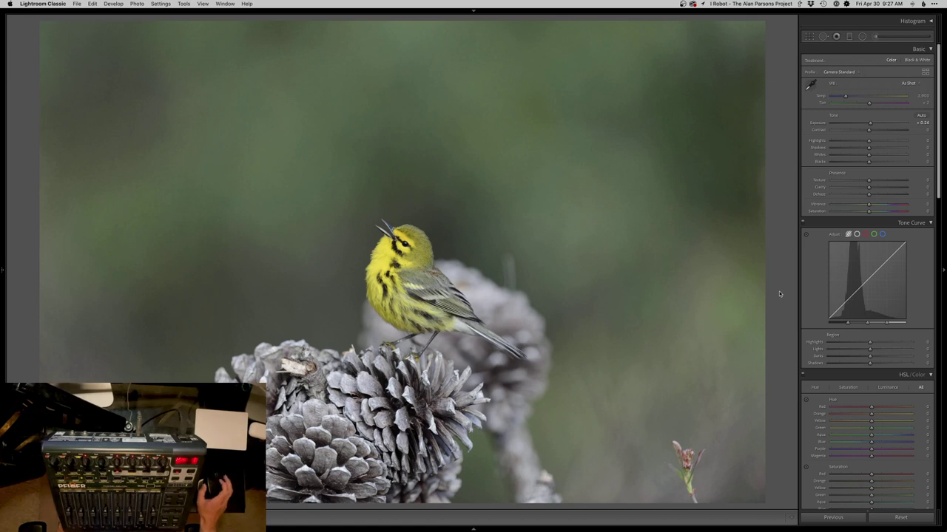
- Crop the yellow warbler photo tighter around the bird and the pine cones
{"action": "key", "text": "r"}
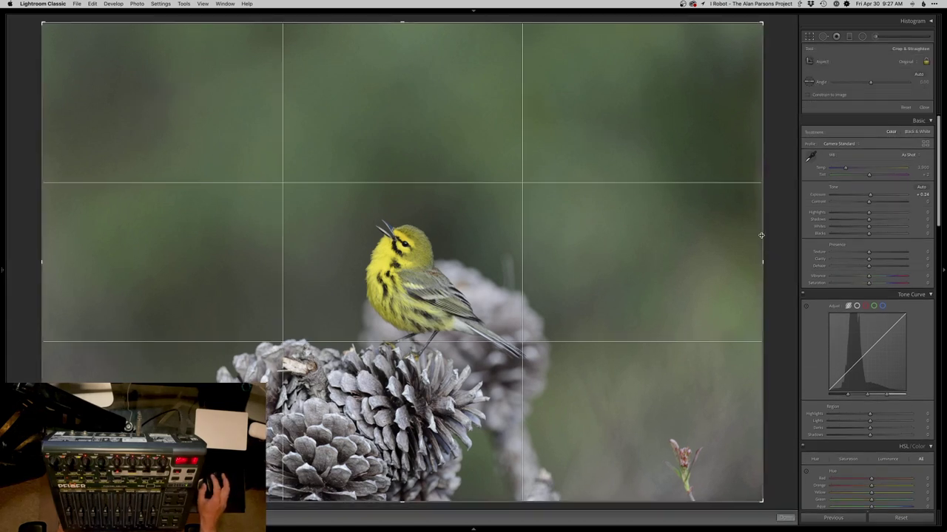
{"action": "left_click_drag", "start_coordinate": [761, 236], "coordinate": [708, 240]}
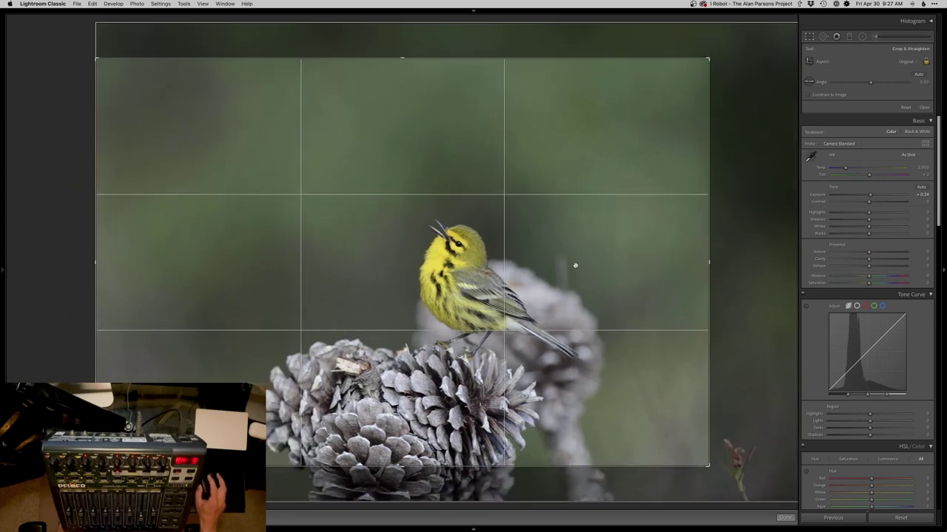
{"action": "key", "text": "r"}
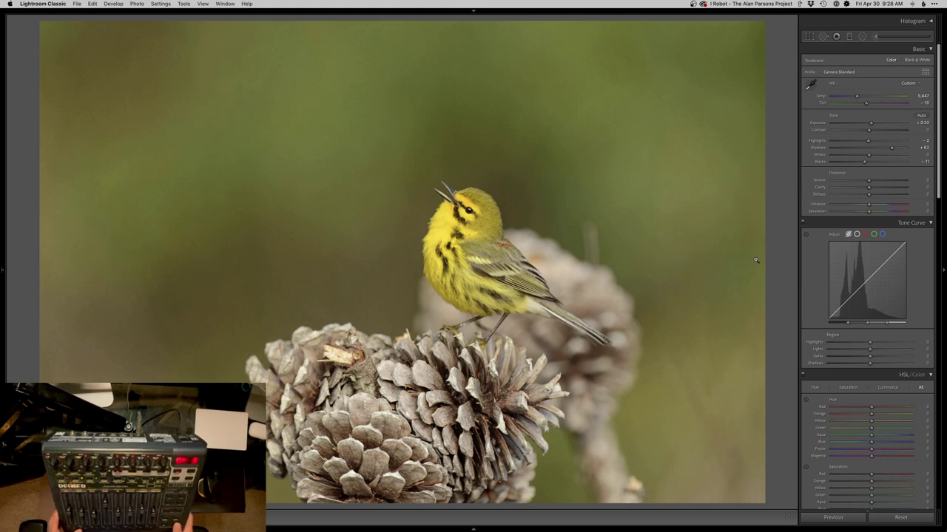
- Advance to the photo of the bird walking along the lichen-covered branch and crop it tighter
{"action": "key", "text": "super+Right"}
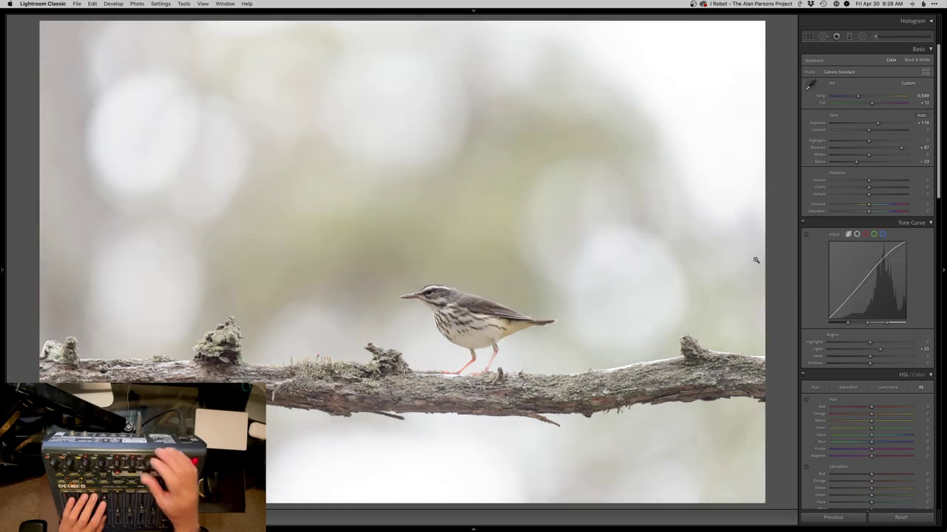
{"action": "key", "text": "r"}
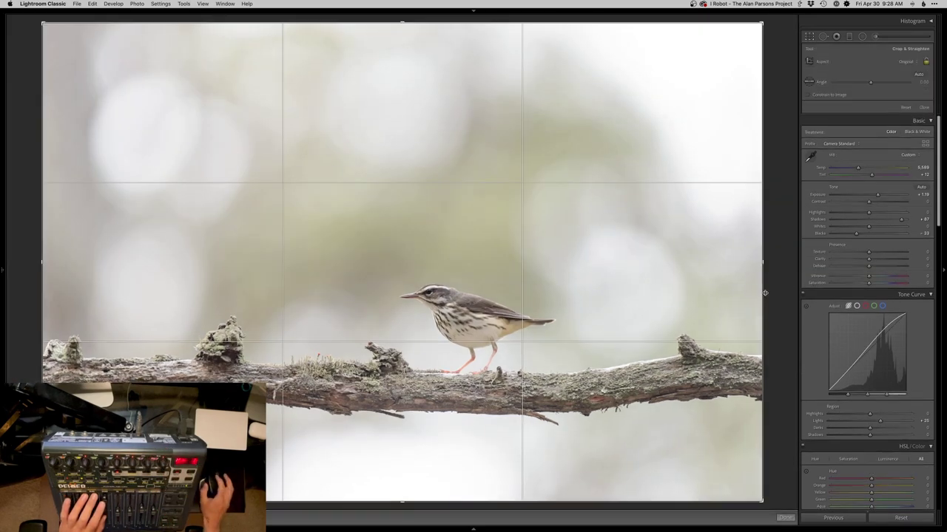
{"action": "left_click_drag", "start_coordinate": [760, 291], "coordinate": [715, 287]}
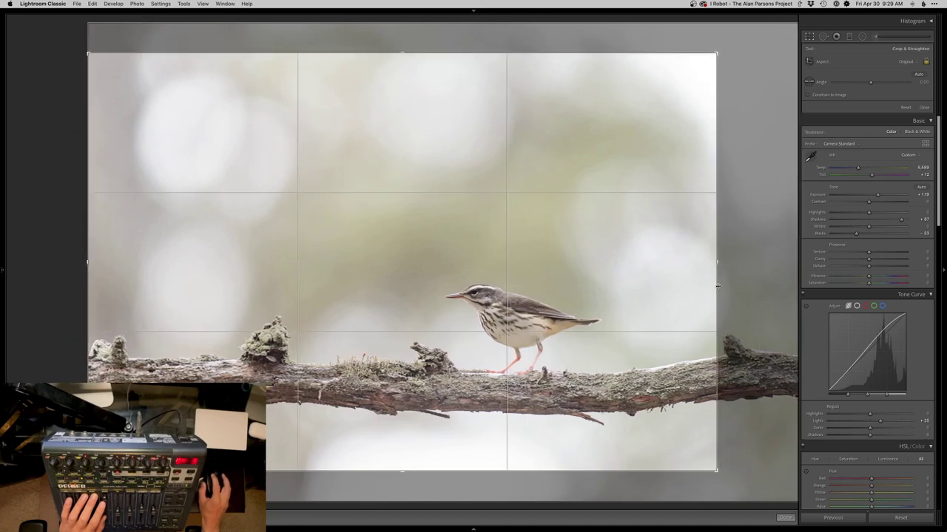
{"action": "key", "text": "Return"}
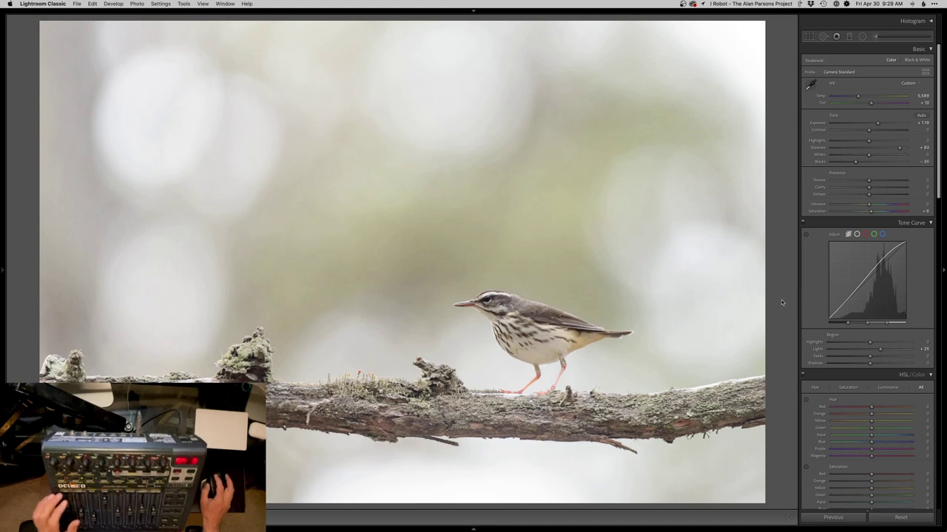
- Advance to the singing bird photo and crop it so the bird sits in the lower-right part of the frame
{"action": "key", "text": "super+Right"}
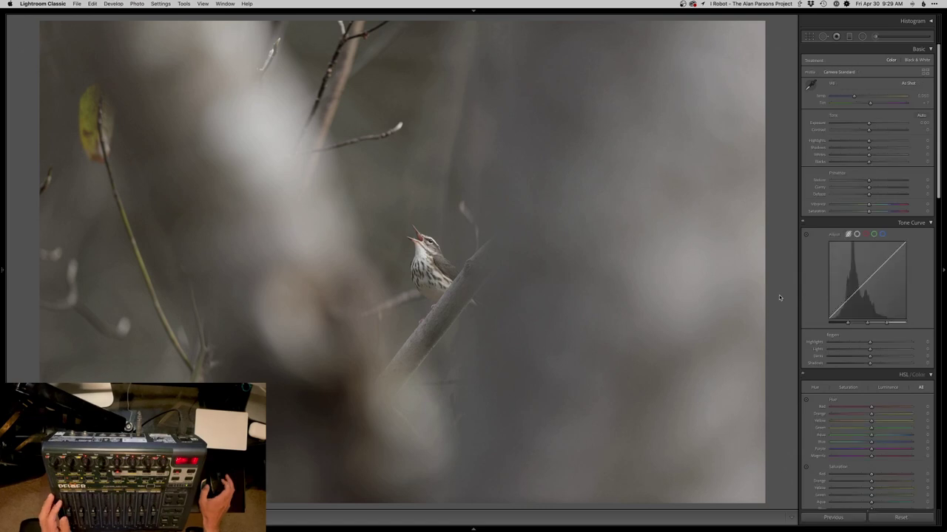
{"action": "key", "text": "r"}
{"action": "left_click_drag", "start_coordinate": [760, 299], "coordinate": [681, 295]}
{"action": "left_click_drag", "start_coordinate": [590, 248], "coordinate": [595, 291]}
{"action": "key", "text": "r"}
- Draw a circular radial filter centred on the singing bird and lower the exposure outside it
{"action": "key", "text": "r"}
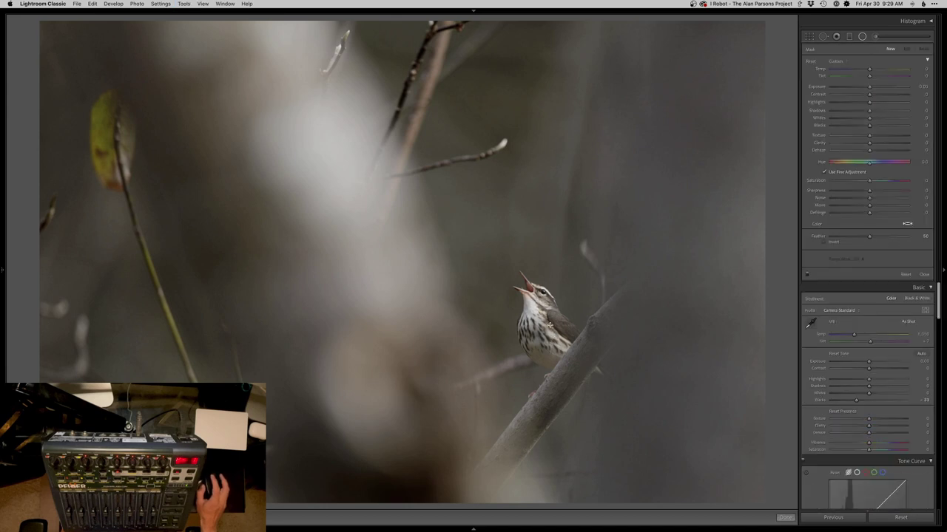
{"action": "left_click_drag", "start_coordinate": [551, 321], "coordinate": [650, 422]}
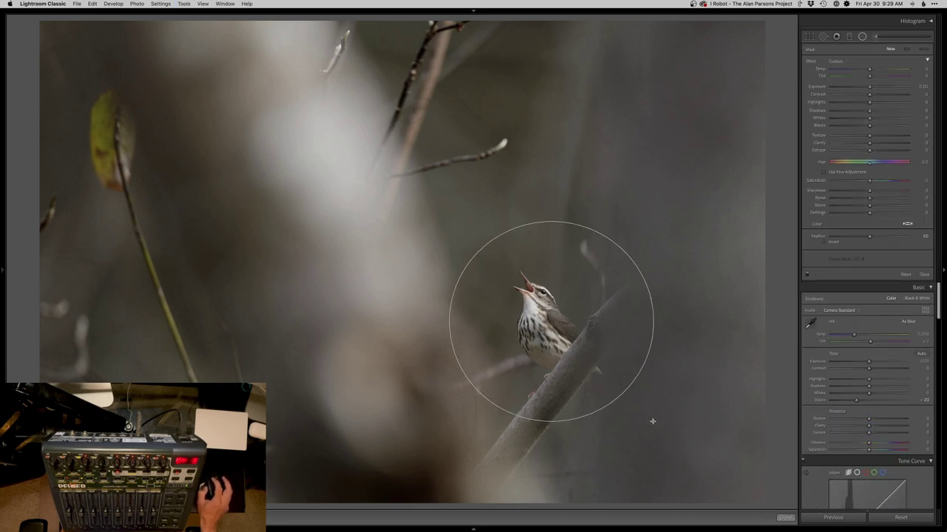
{"action": "left_click_drag", "start_coordinate": [550, 323], "coordinate": [544, 318]}
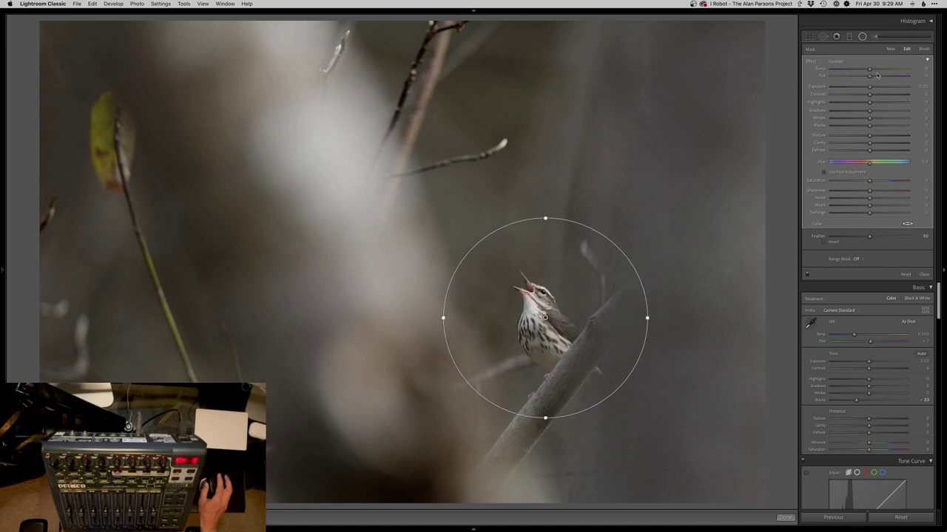
{"action": "left_click_drag", "start_coordinate": [868, 88], "coordinate": [866, 89]}
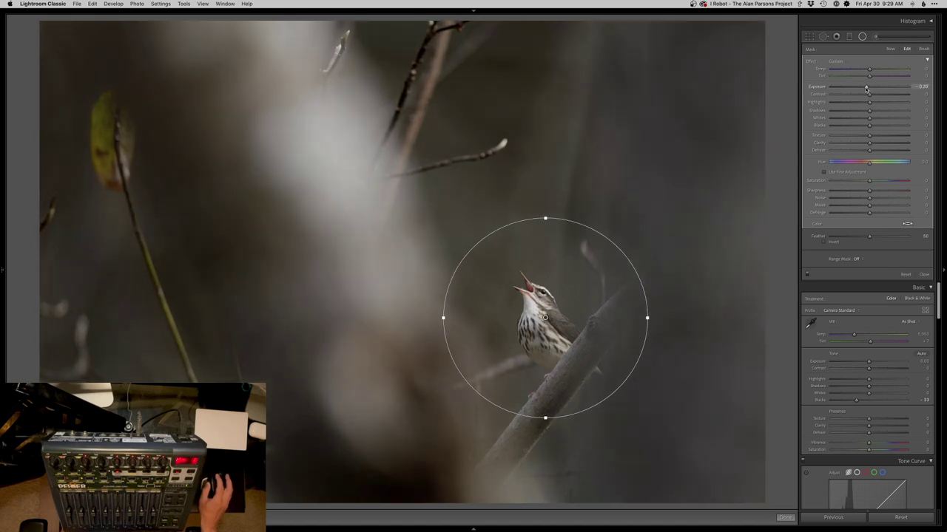
- Add a slanted graduated filter left of the bird with exposure -0.27 and highlights -43
{"action": "left_click", "coordinate": [382, 258]}
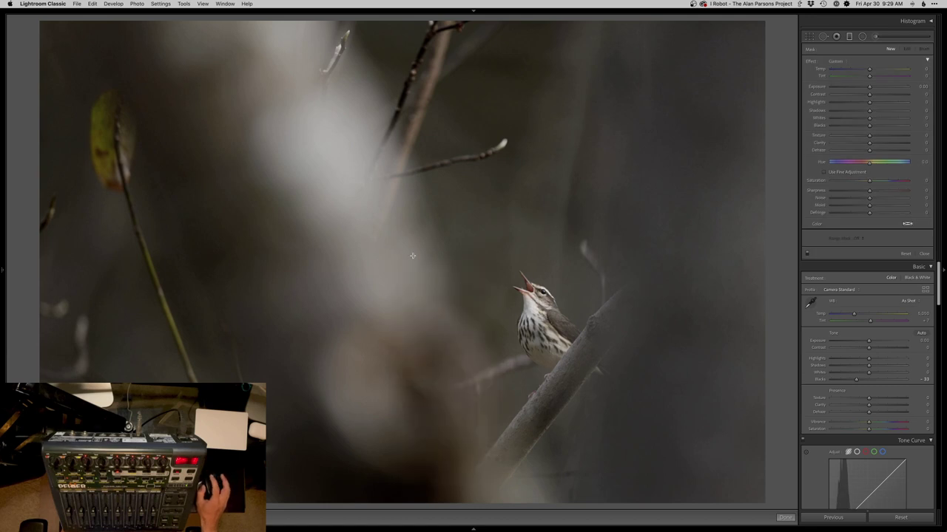
{"action": "left_click_drag", "start_coordinate": [413, 256], "coordinate": [476, 235]}
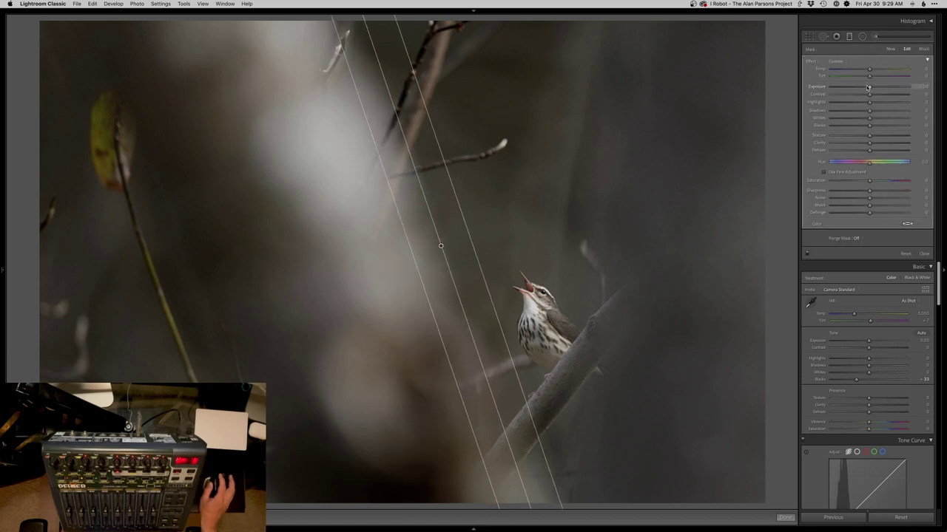
{"action": "left_click_drag", "start_coordinate": [868, 87], "coordinate": [854, 104]}
{"action": "key", "text": "alt"}
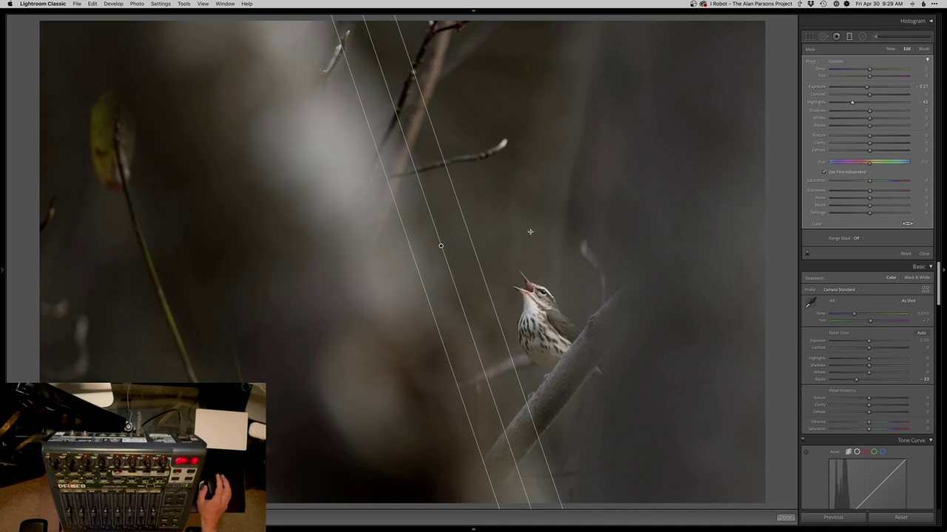
- Add a vertical graduated filter over the right side of the photo and reduce its exposure
{"action": "key", "text": "m"}
{"action": "key", "text": "m"}
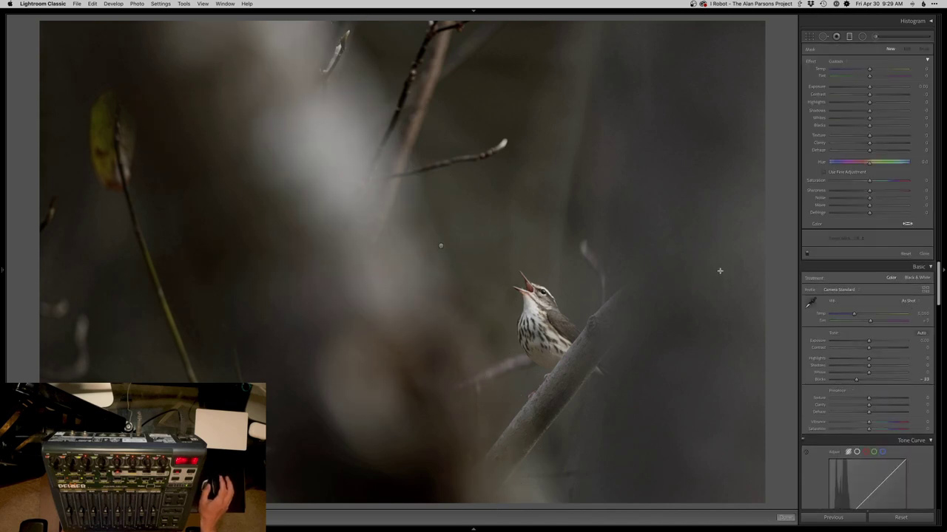
{"action": "left_click_drag", "start_coordinate": [684, 268], "coordinate": [577, 268]}
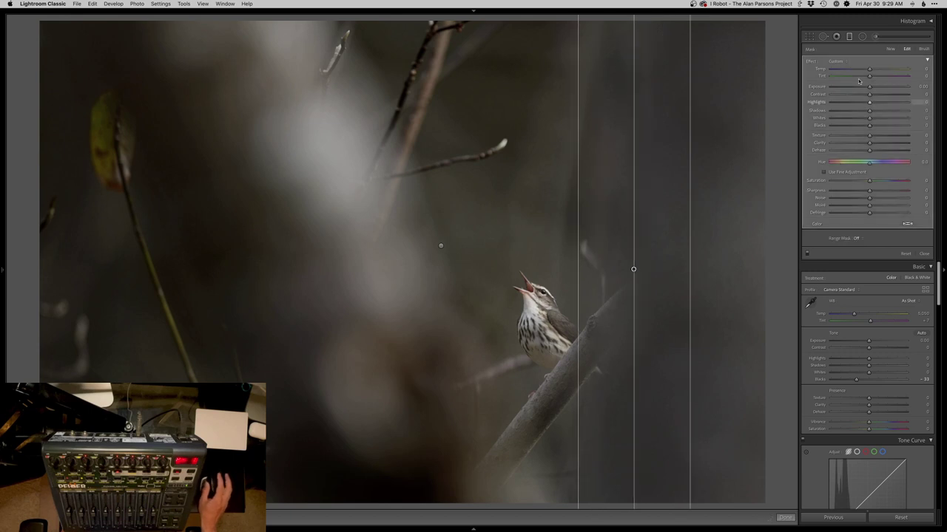
{"action": "left_click_drag", "start_coordinate": [870, 88], "coordinate": [868, 88]}
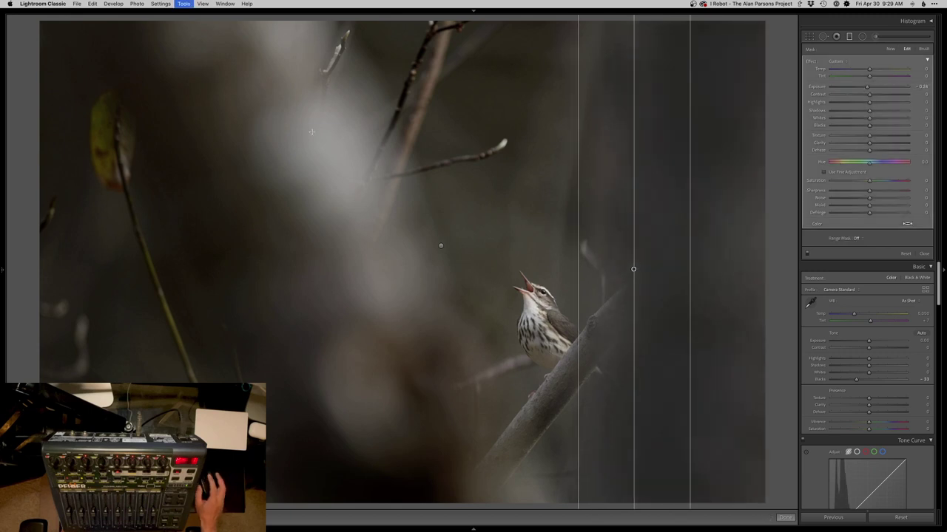
- Cover the bright blur at the upper left with a tilted, inverted radial filter and lower its exposure and highlights
{"action": "key", "text": "shift+m"}
{"action": "left_click_drag", "start_coordinate": [348, 133], "coordinate": [424, 372]}
{"action": "left_click_drag", "start_coordinate": [398, 316], "coordinate": [446, 261]}
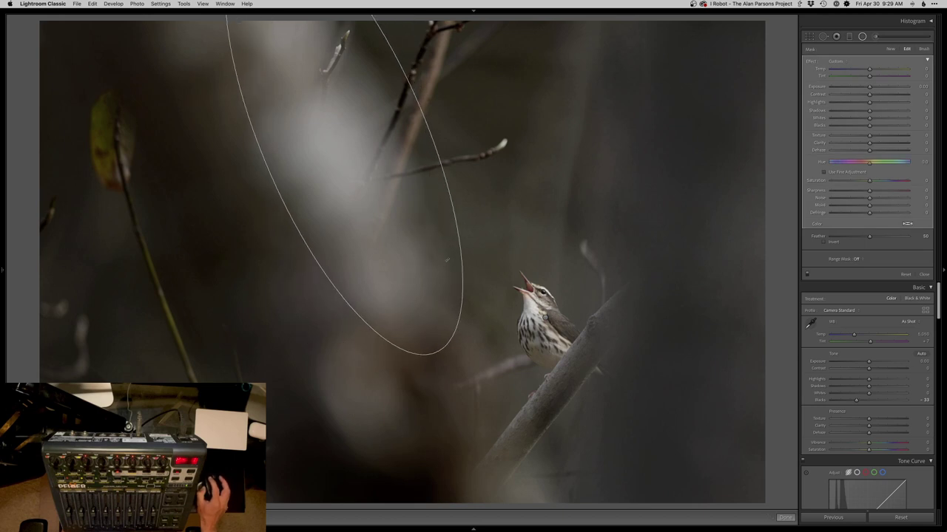
{"action": "left_click_drag", "start_coordinate": [436, 352], "coordinate": [441, 367]}
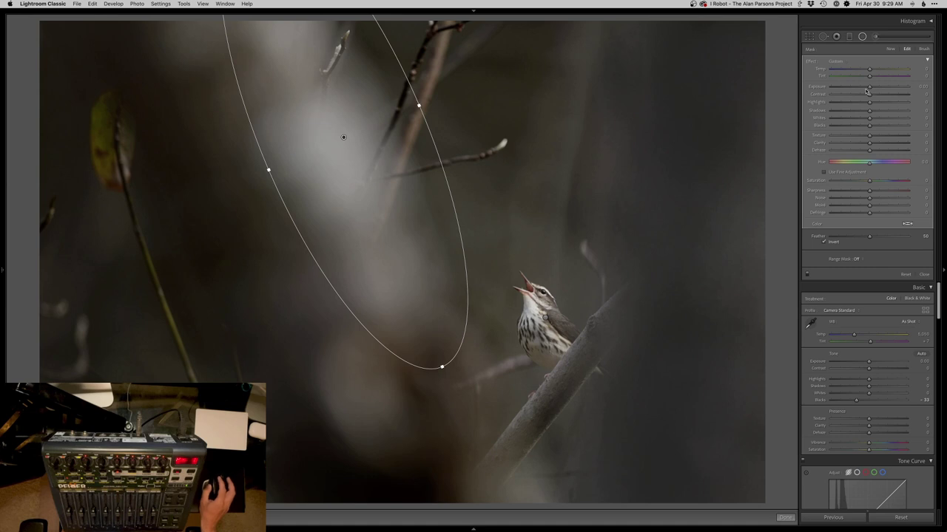
{"action": "left_click_drag", "start_coordinate": [868, 88], "coordinate": [837, 105]}
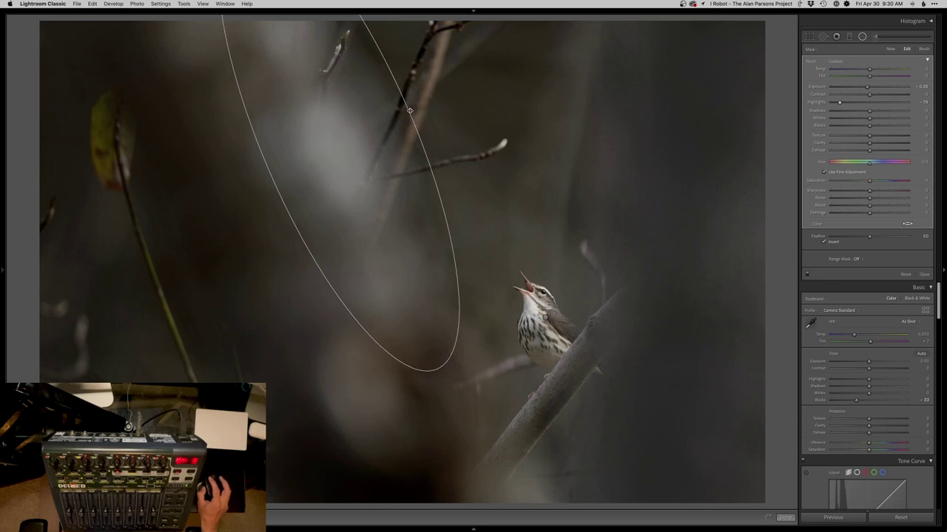
{"action": "key", "text": "shift+m"}
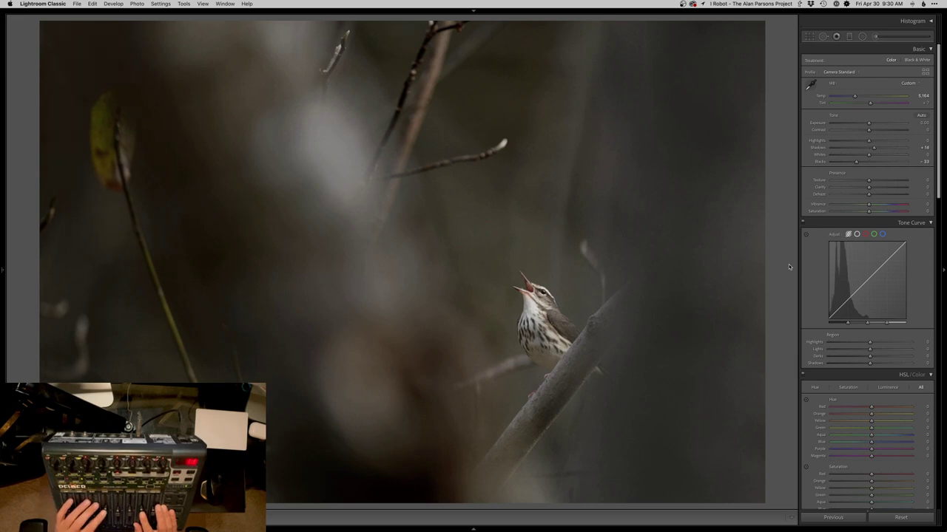
- Advance to the bird on the curved branch and darken around it with a tilted radial filter at exposure -0.73 and highlights -72
{"action": "key", "text": "super+Right"}
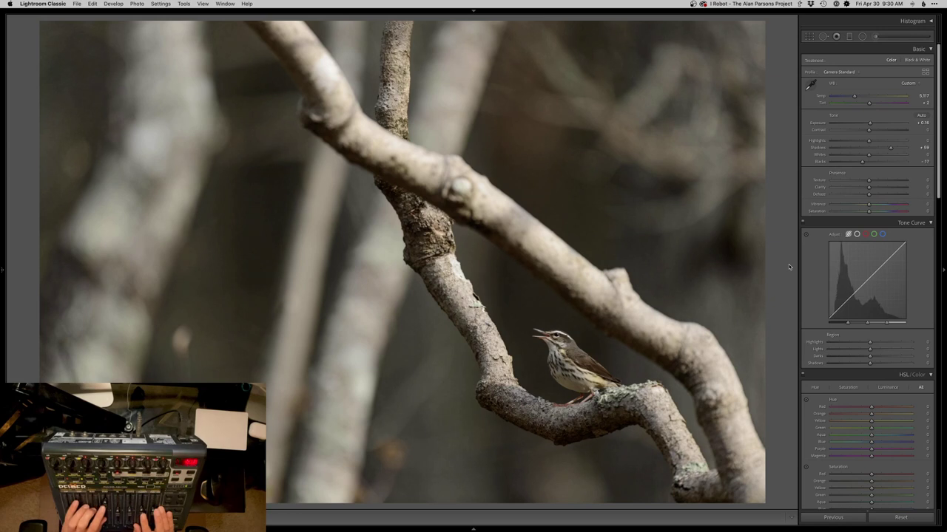
{"action": "key", "text": "alt"}
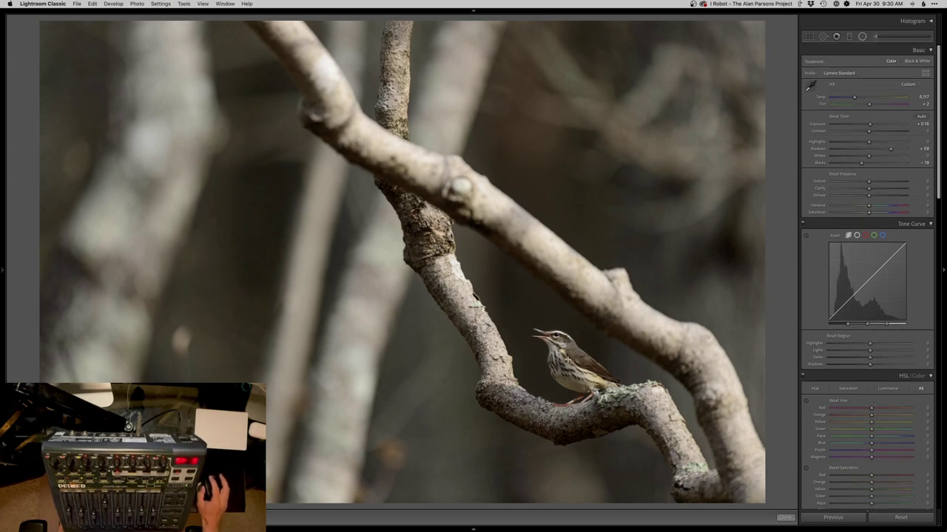
{"action": "key", "text": "shift+m"}
{"action": "left_click_drag", "start_coordinate": [564, 349], "coordinate": [602, 411]}
{"action": "left_click_drag", "start_coordinate": [597, 312], "coordinate": [567, 349]}
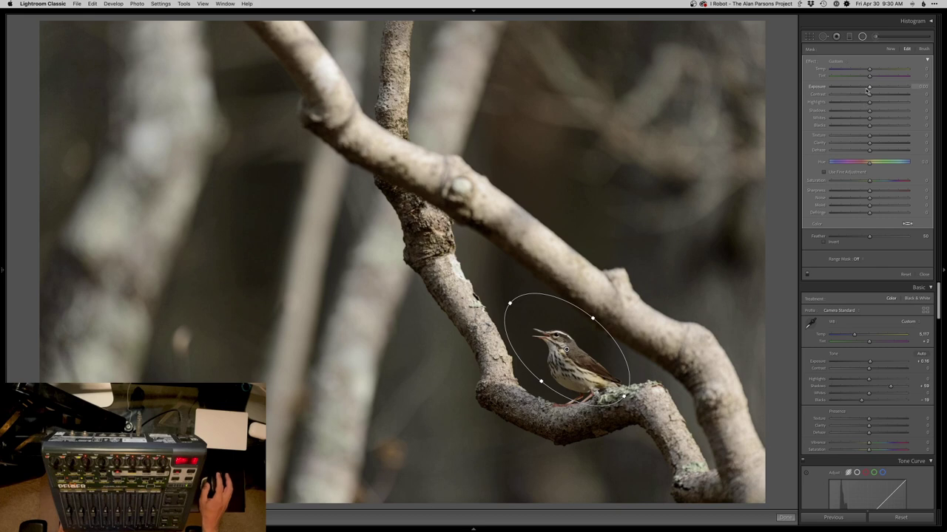
{"action": "left_click_drag", "start_coordinate": [869, 88], "coordinate": [841, 104]}
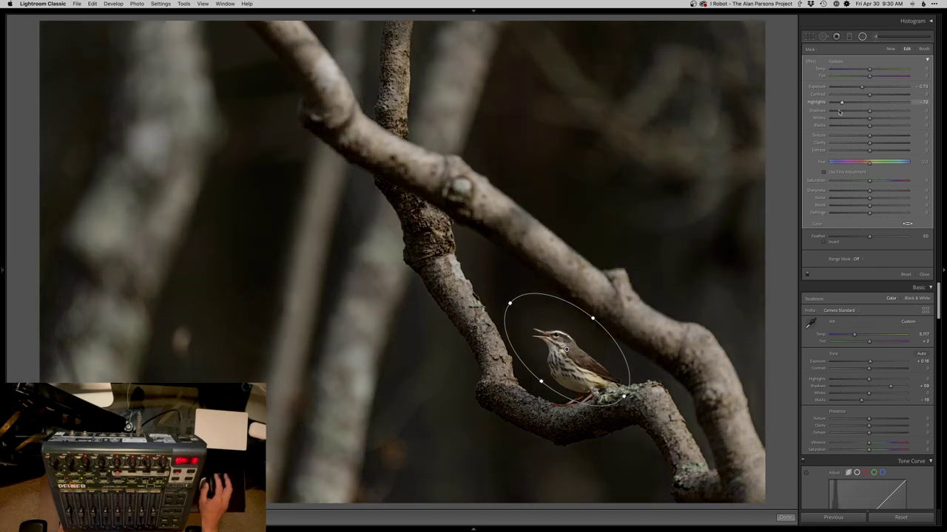
{"action": "key", "text": "shift+m"}
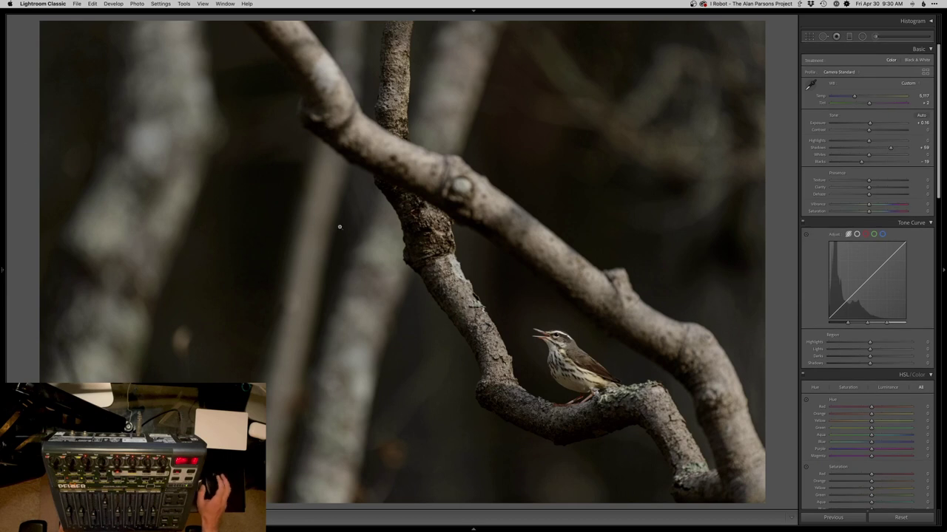
- Darken the left side with a wide graduated filter at exposure -0.74 and highlights -53, and add another from the right edge
{"action": "key", "text": "m"}
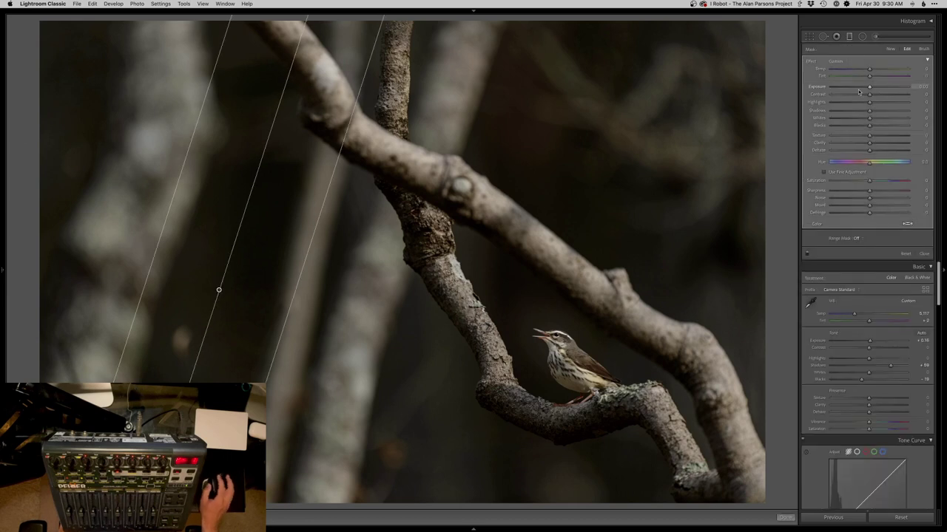
{"action": "left_click", "coordinate": [862, 88]}
{"action": "left_click", "coordinate": [849, 104]}
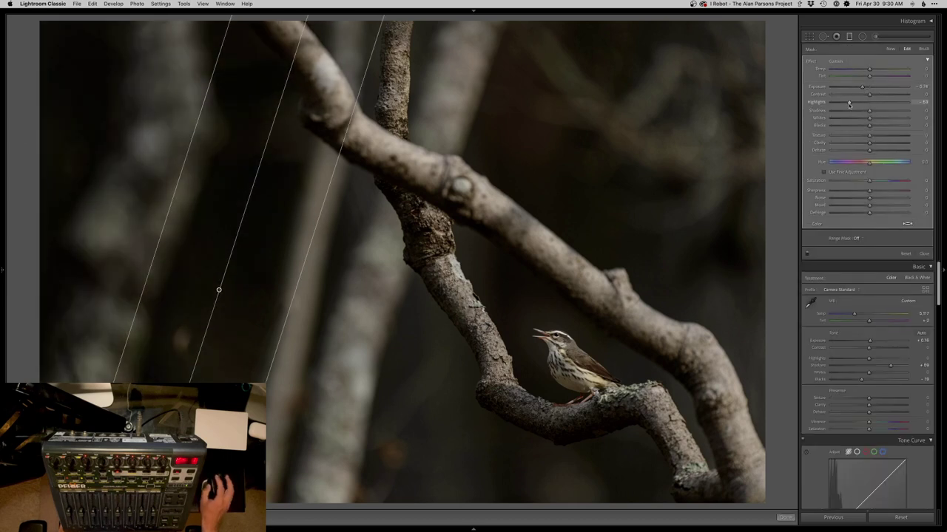
{"action": "left_click_drag", "start_coordinate": [294, 288], "coordinate": [497, 277]}
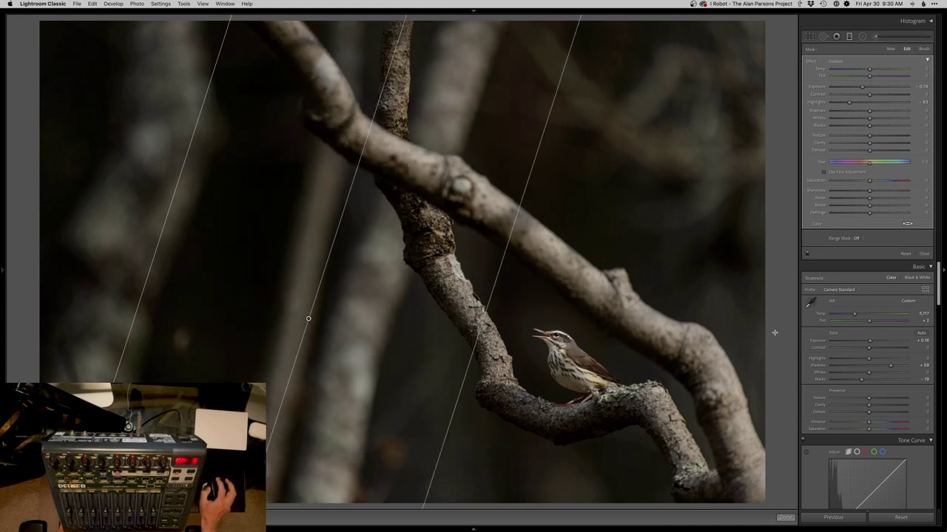
{"action": "left_click_drag", "start_coordinate": [775, 332], "coordinate": [606, 336]}
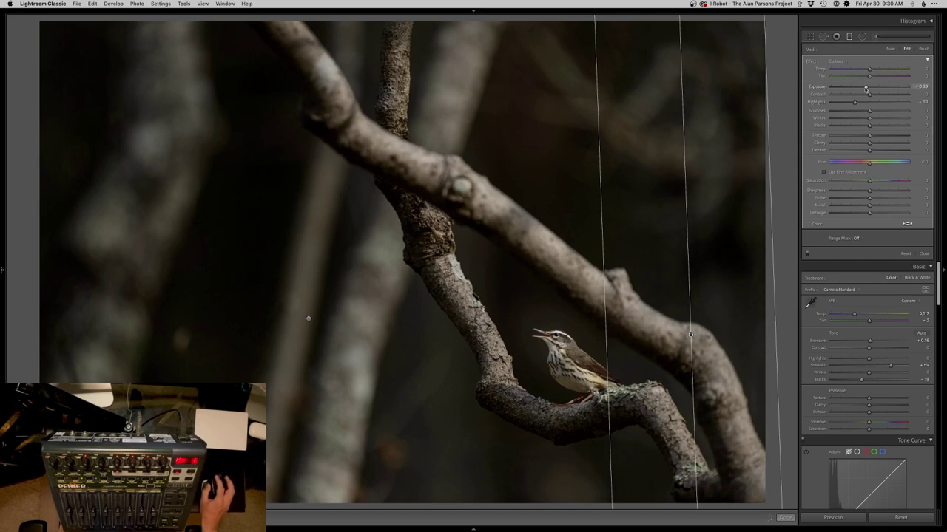
- Crop the curved-branch photo slightly tighter, keeping the bird at the lower right
{"action": "key", "text": "r"}
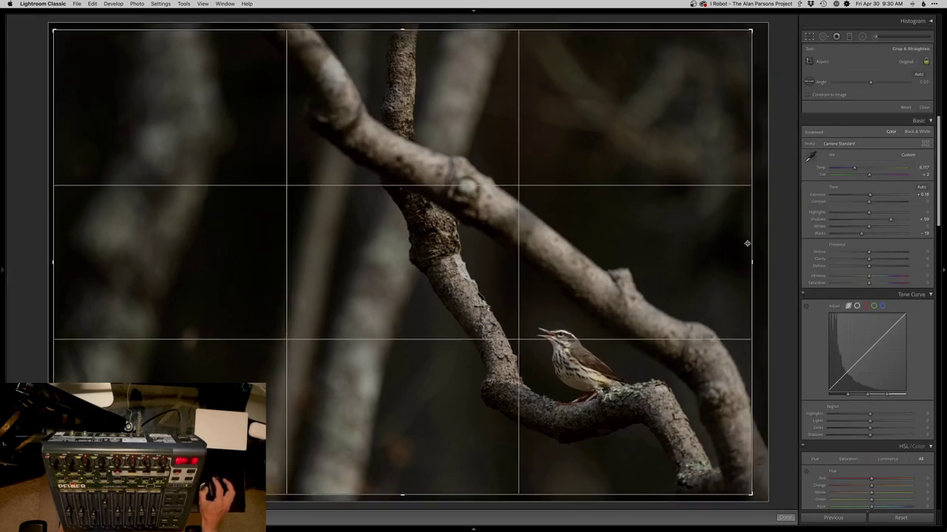
{"action": "left_click_drag", "start_coordinate": [629, 225], "coordinate": [613, 222]}
{"action": "key", "text": "Return"}
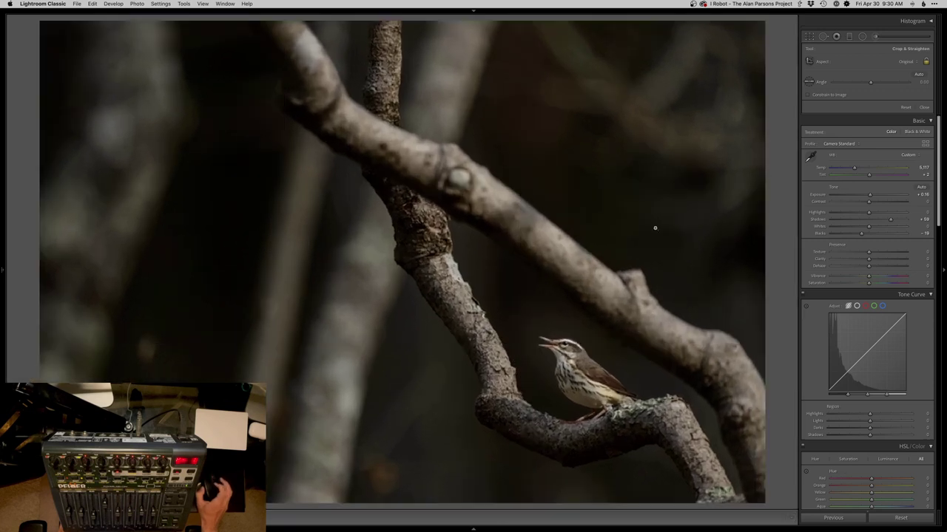
- Advance to the warbler among the red blossoms and view the following, darker version of that photo
{"action": "key", "text": "super+Right"}
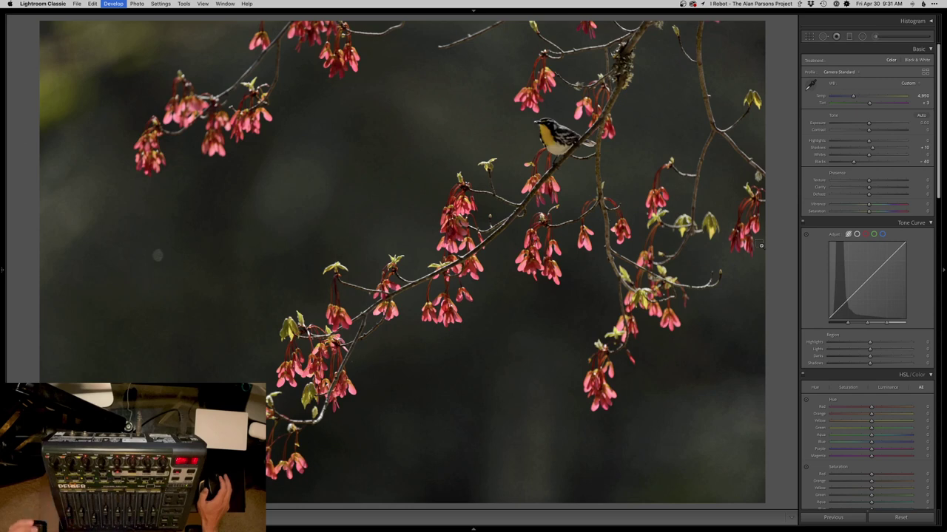
{"action": "key", "text": "super+Right"}
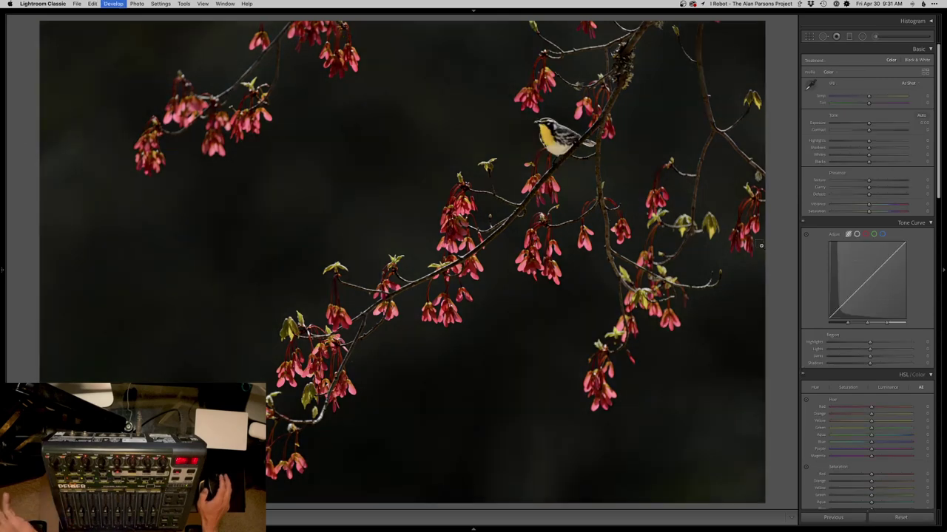
- Advance to the blue-grey warbler on the bare twig, crop it slightly tighter, and set exposure +0.48, shadows +59 and blacks -37
{"action": "key", "text": "super+Right"}
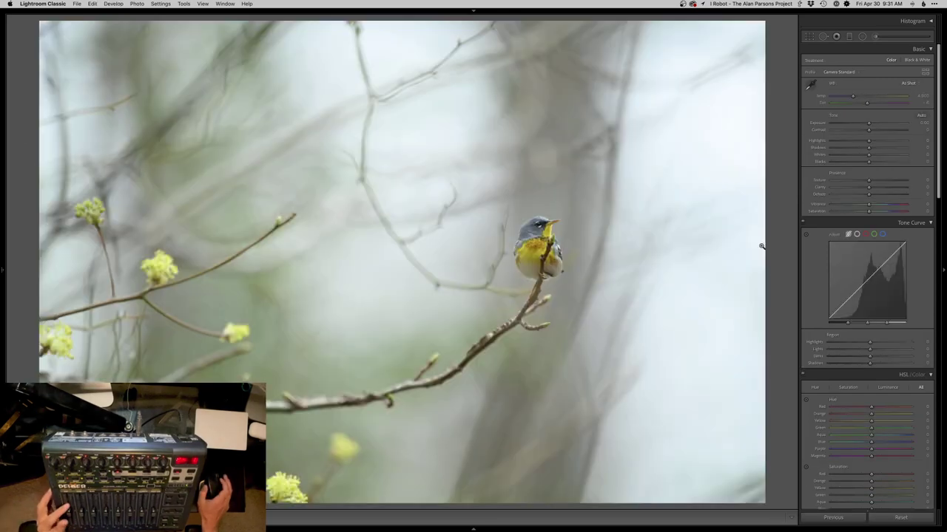
{"action": "key", "text": "r"}
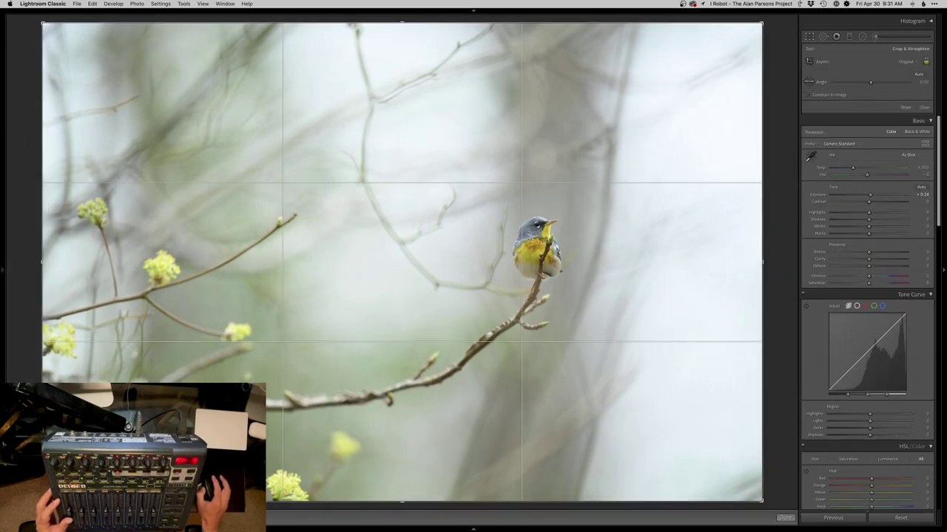
{"action": "left_click_drag", "start_coordinate": [42, 268], "coordinate": [59, 273]}
{"action": "left_click_drag", "start_coordinate": [233, 288], "coordinate": [235, 273]}
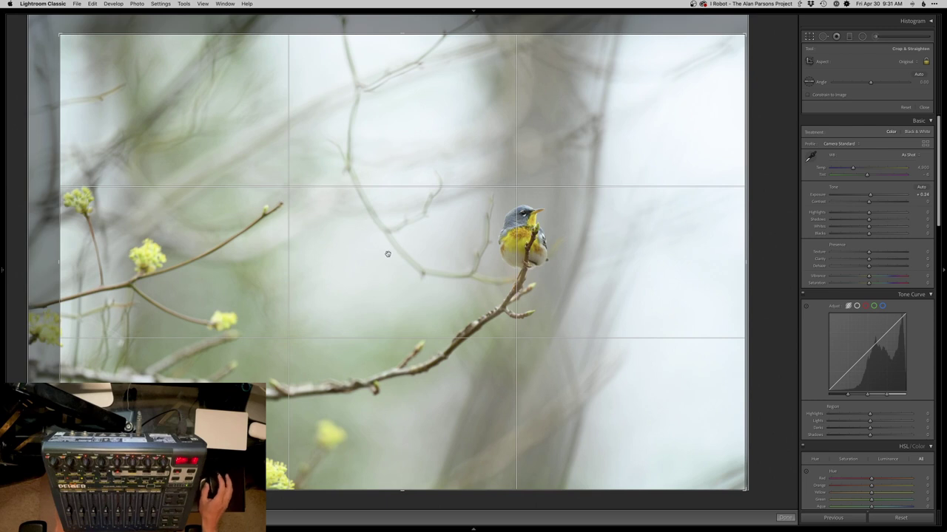
{"action": "key", "text": "Return"}
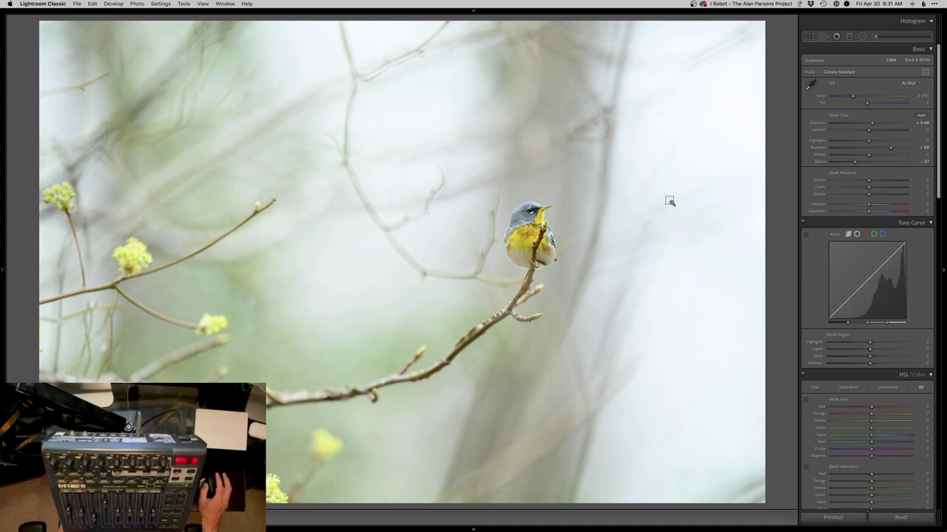
- Darken the bright right side with a graduated filter at exposure -0.54, and the upper-centre background with a radial filter at exposure -0.18 and reduced highlights
{"action": "key", "text": "m"}
{"action": "left_click", "coordinate": [605, 217]}
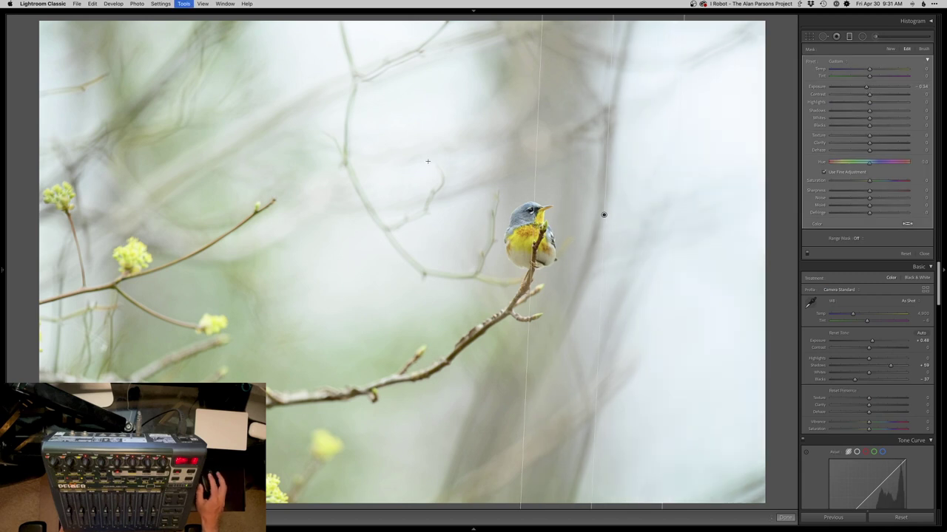
{"action": "key", "text": "shift+m"}
{"action": "left_click_drag", "start_coordinate": [441, 277], "coordinate": [521, 378]}
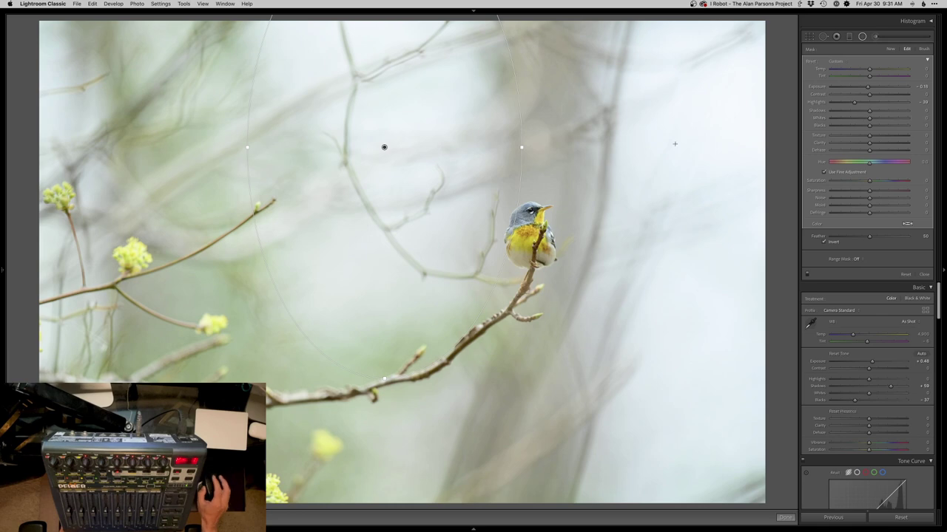
{"action": "key", "text": "shift+m"}
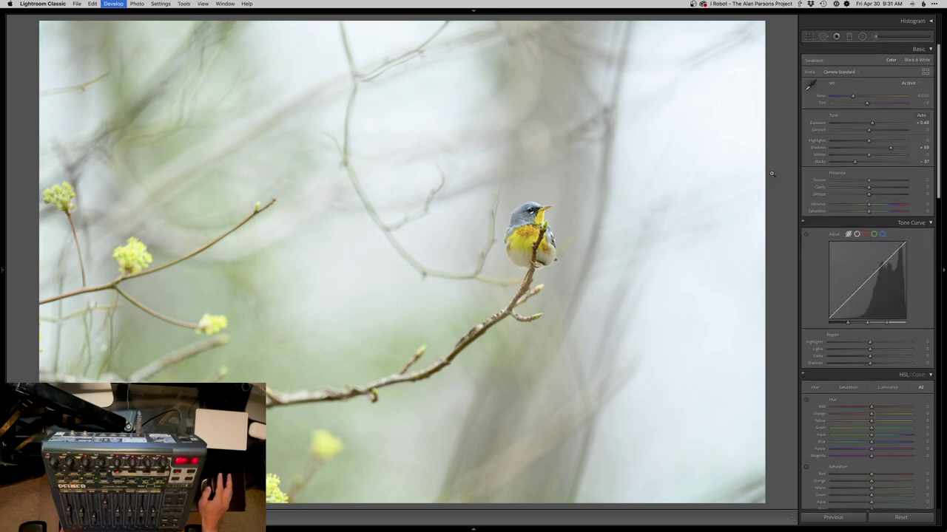
- Advance to the warbler beside the tree trunk, look over the photo grid and collections, and return to developing that photo
{"action": "key", "text": "Right"}
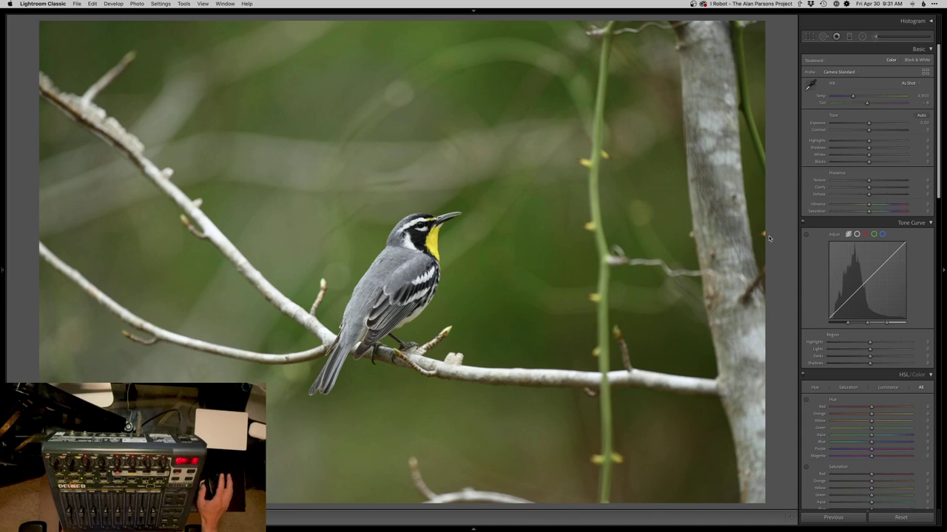
{"action": "key", "text": "e"}
{"action": "key", "text": "g"}
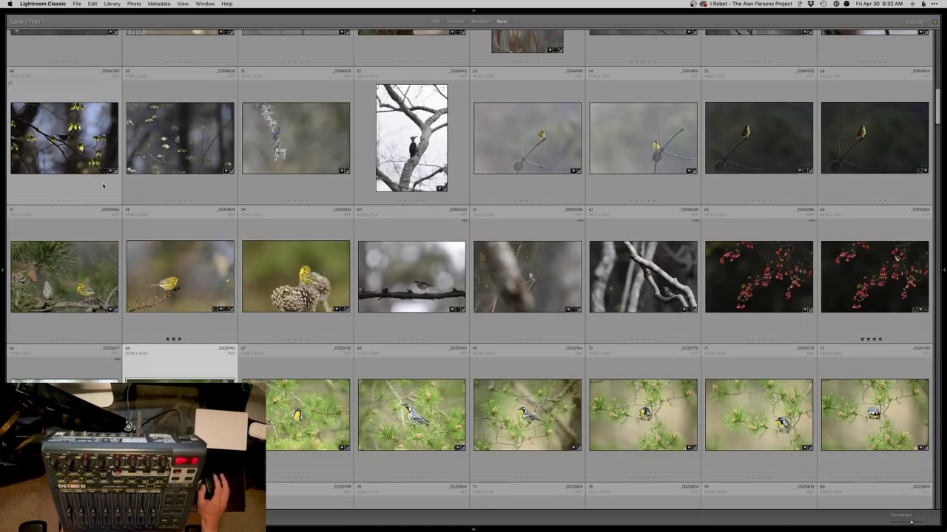
{"action": "key", "text": "Tab"}
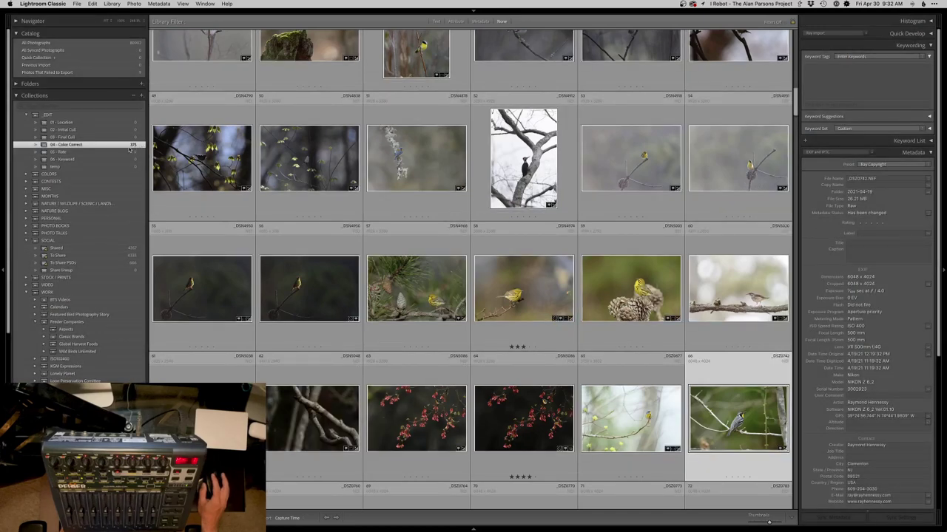
{"action": "key", "text": "Tab"}
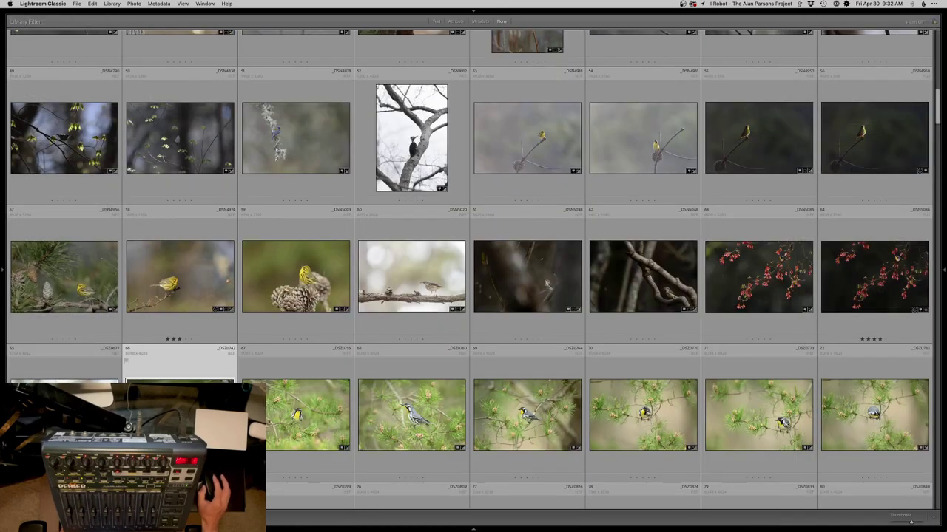
{"action": "key", "text": "d"}
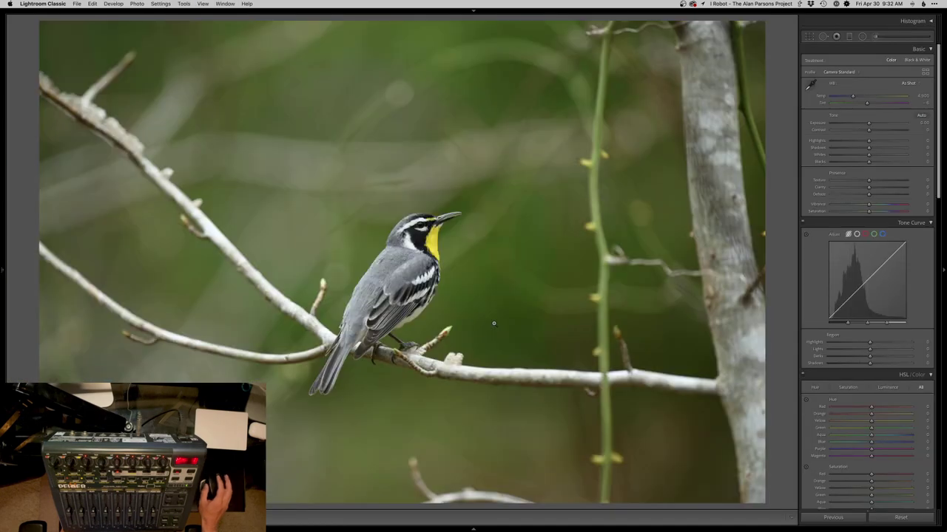
- Crop the tree-trunk photo tighter with the warbler at the lower left, and set exposure +0.48, shadows +52 and blacks -40
{"action": "key", "text": "r"}
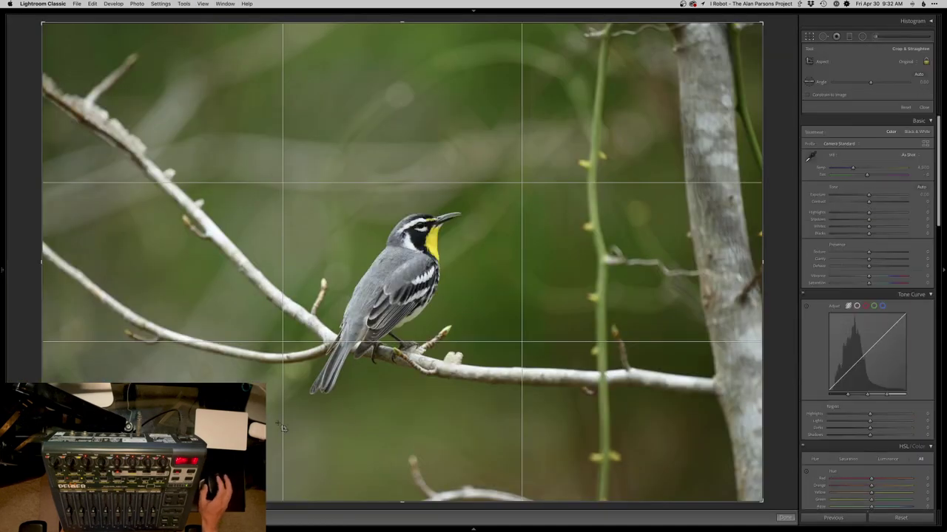
{"action": "left_click_drag", "start_coordinate": [313, 492], "coordinate": [321, 467]}
{"action": "left_click_drag", "start_coordinate": [566, 285], "coordinate": [517, 286]}
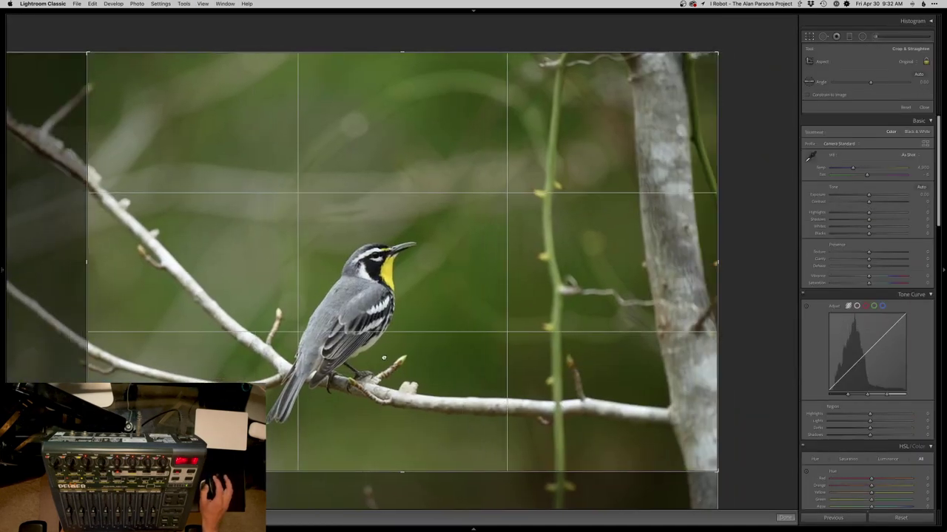
{"action": "key", "text": "r"}
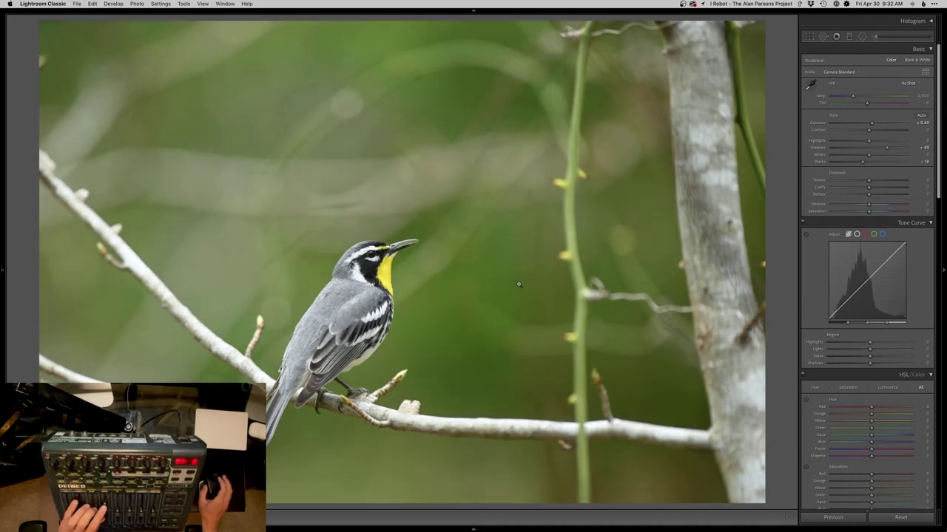
{"action": "key", "text": "r"}
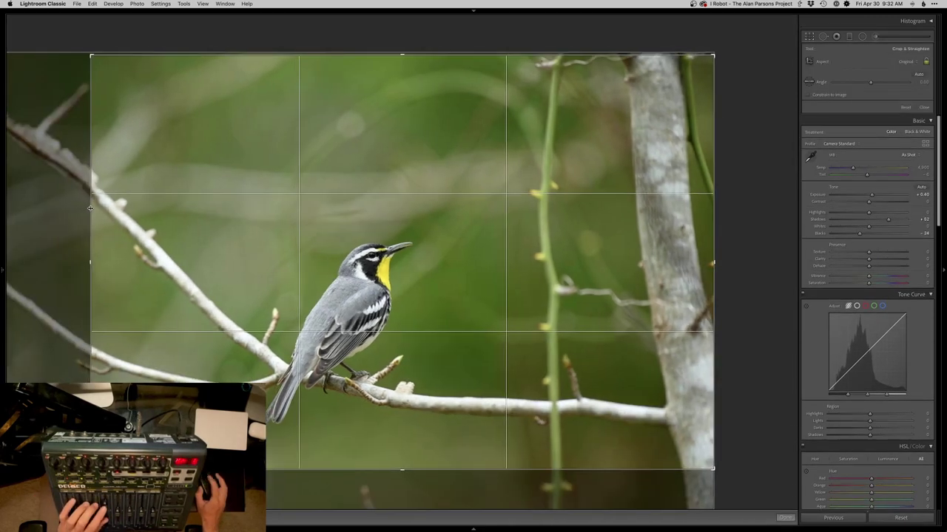
{"action": "key", "text": "Return"}
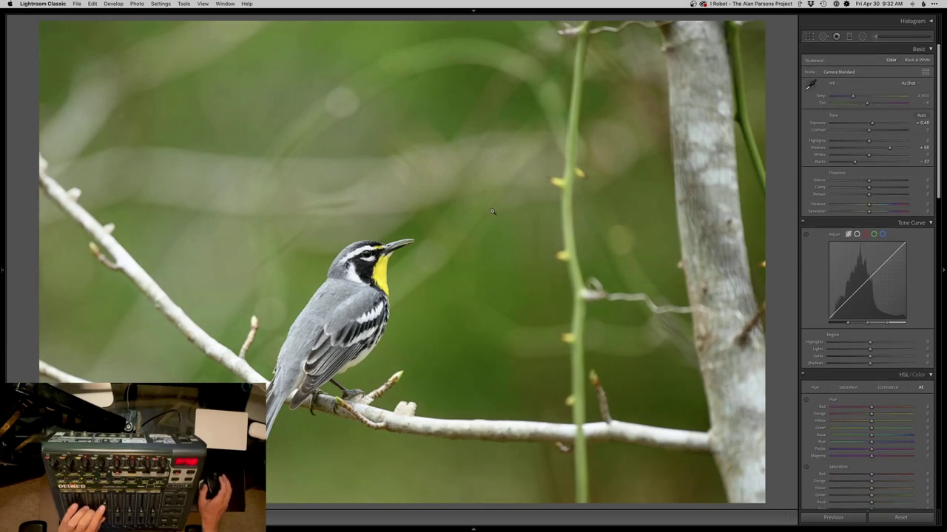
{"action": "key", "text": "super+n"}
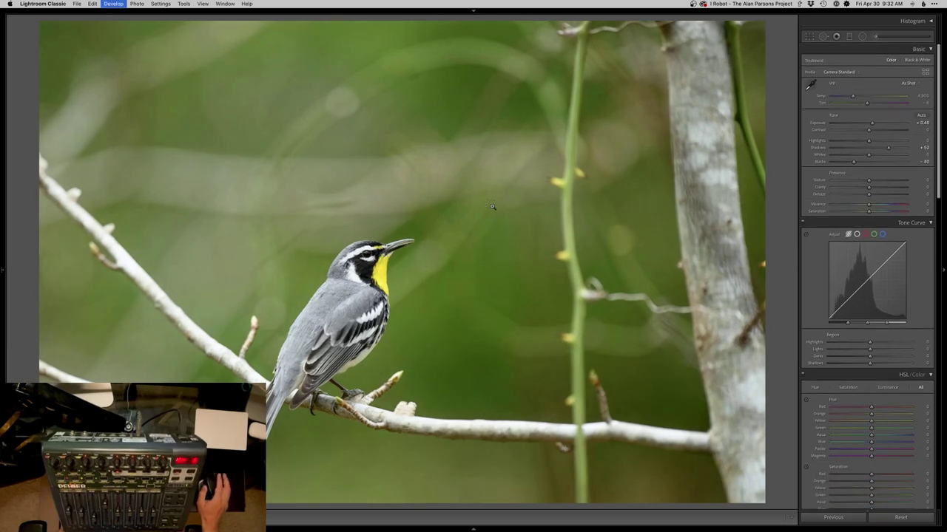
- Advance to the front-facing warbler in the pine, trim the frame slightly, and set exposure +0.08, shadows +65 and blacks -10
{"action": "key", "text": "Right"}
{"action": "key", "text": "r"}
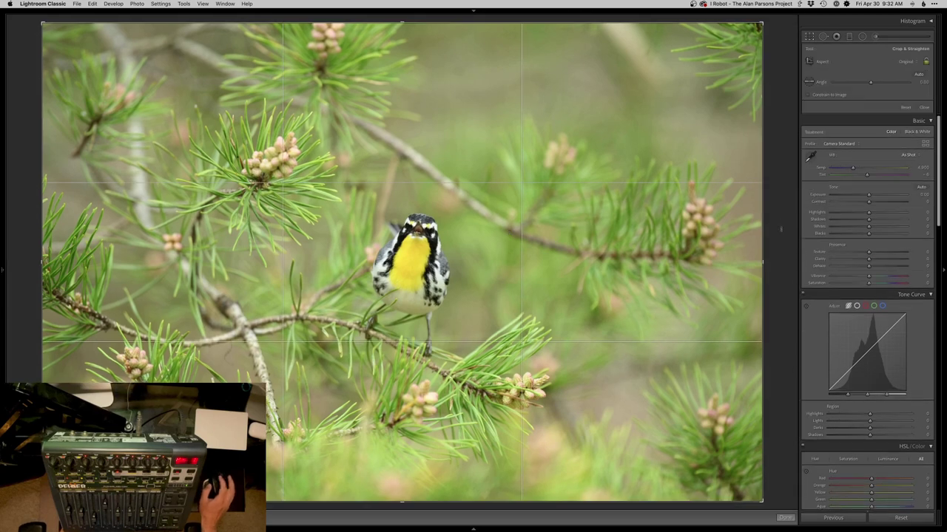
{"action": "left_click_drag", "start_coordinate": [763, 229], "coordinate": [752, 229]}
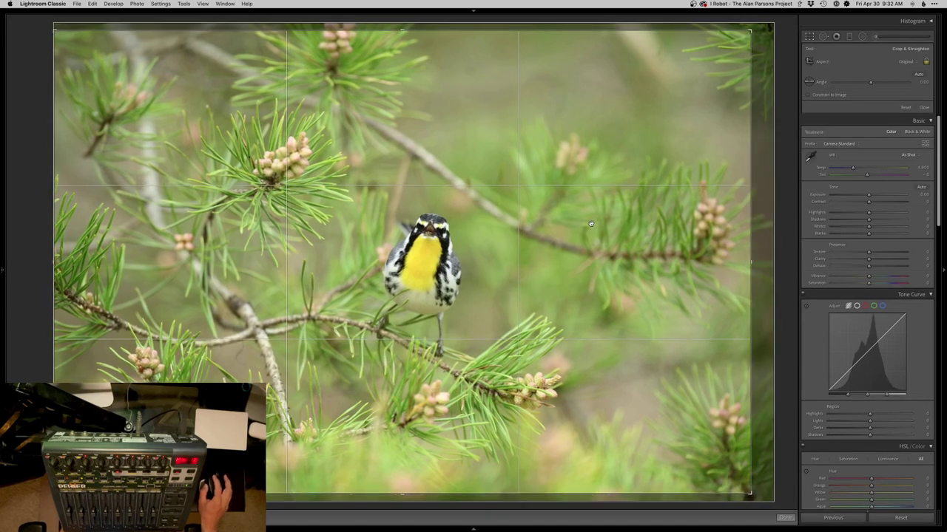
{"action": "key", "text": "Return"}
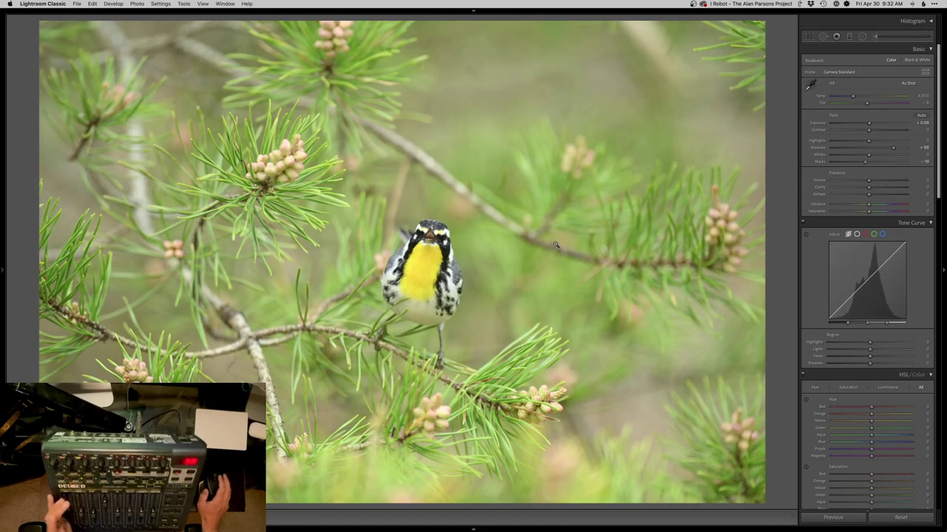
- Advance to the left-facing warbler in the pine, undo its applied settings, and paste the previous photo's settings onto it again
{"action": "key", "text": "Right"}
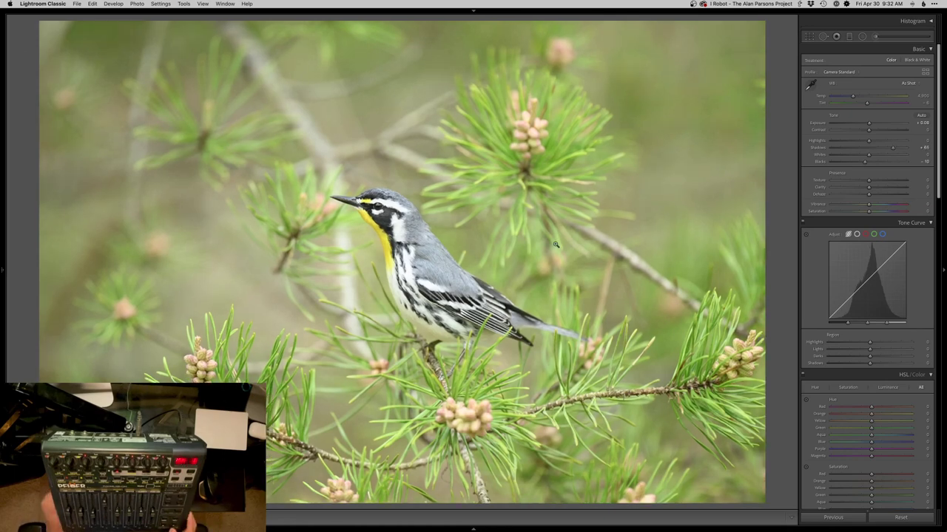
{"action": "key", "text": "super+z"}
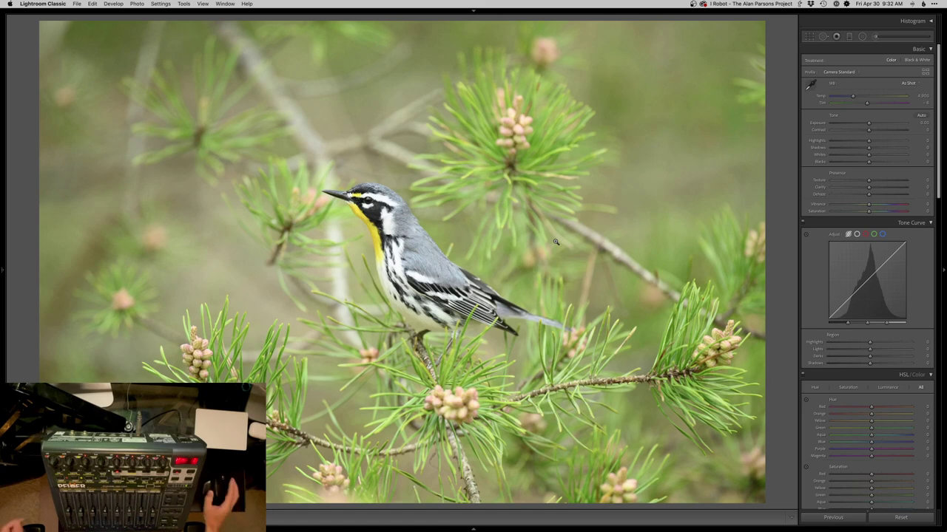
{"action": "key", "text": "super+shift+v"}
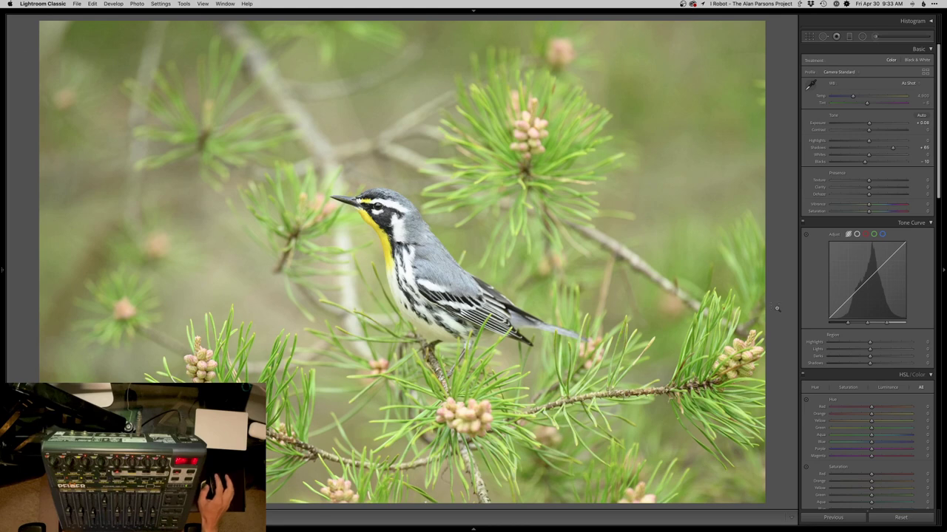
- Copy this photo's develop settings without lens corrections, spot removal or crop, and paste them onto the next warbler photo
{"action": "key", "text": "shift+super+c"}
{"action": "key", "text": "Return"}
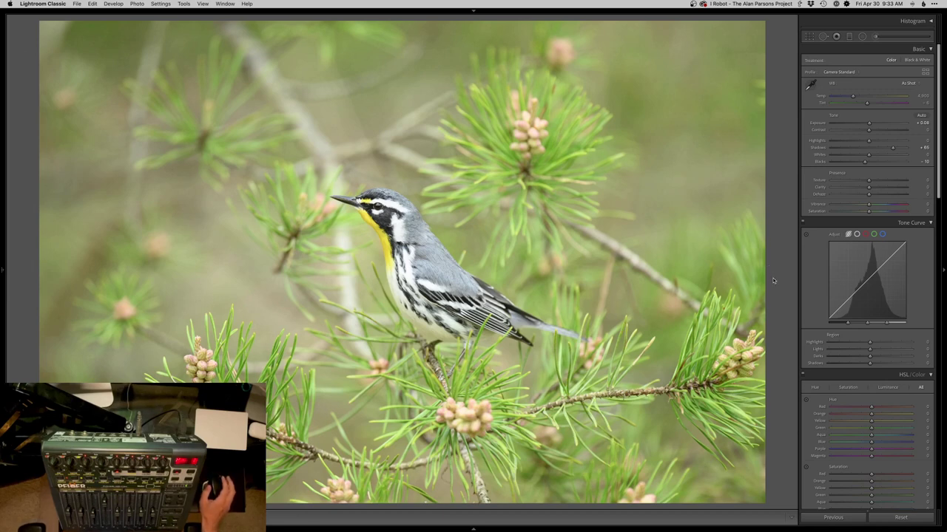
{"action": "key", "text": "super+shift+c"}
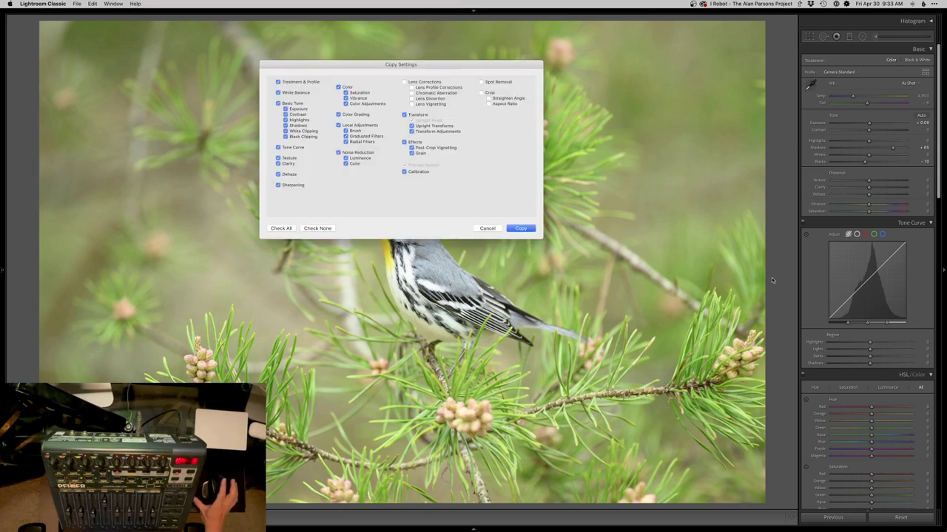
{"action": "key", "text": "Return"}
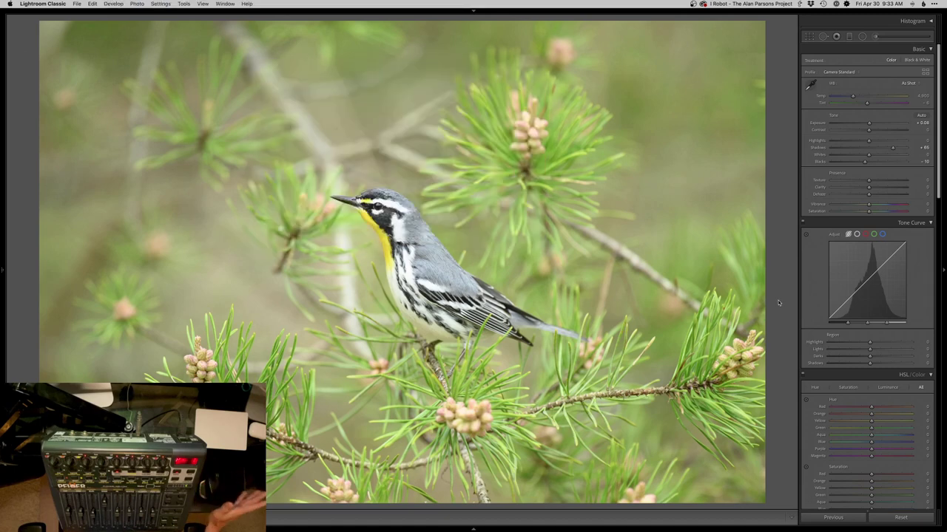
{"action": "key", "text": "super+shift+n"}
{"action": "key", "text": "Right"}
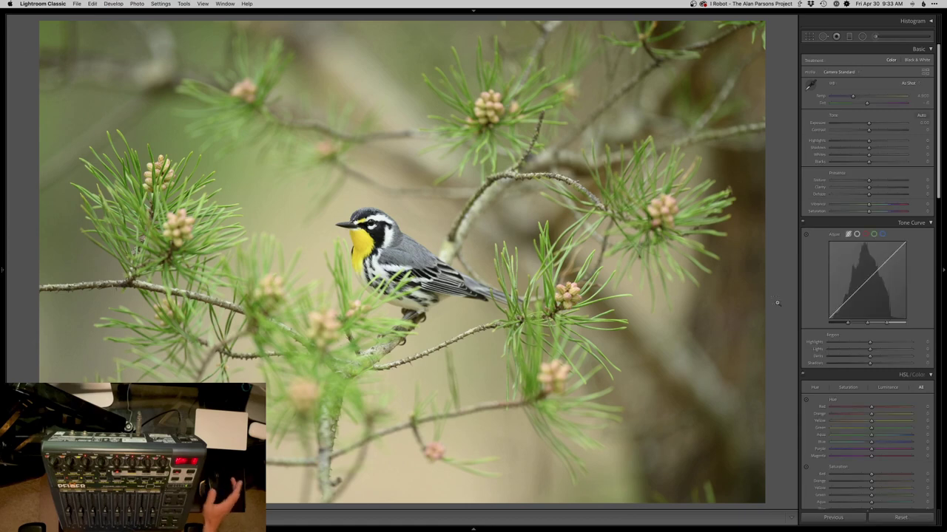
{"action": "key", "text": "super+shift+v"}
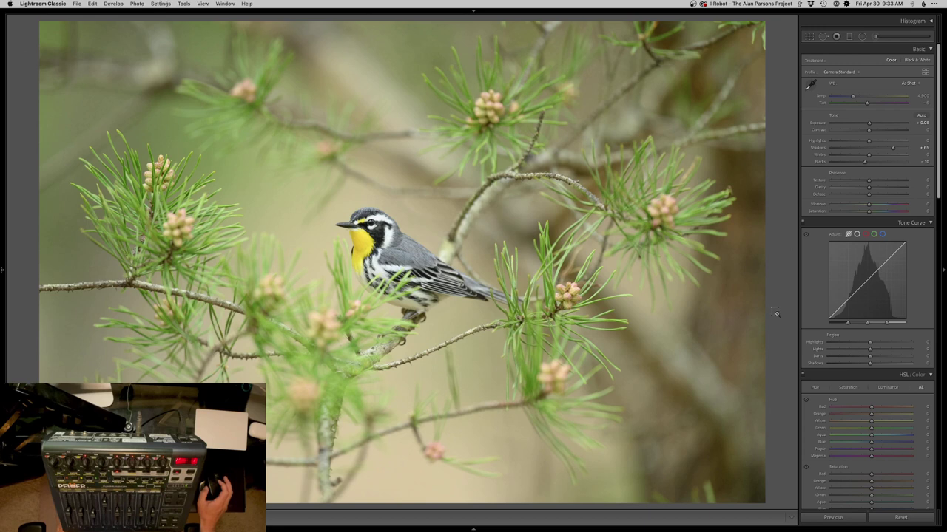
- Copy the current photo's develop settings with local adjustments excluded and all lens corrections included
{"action": "key", "text": "super+shift+c"}
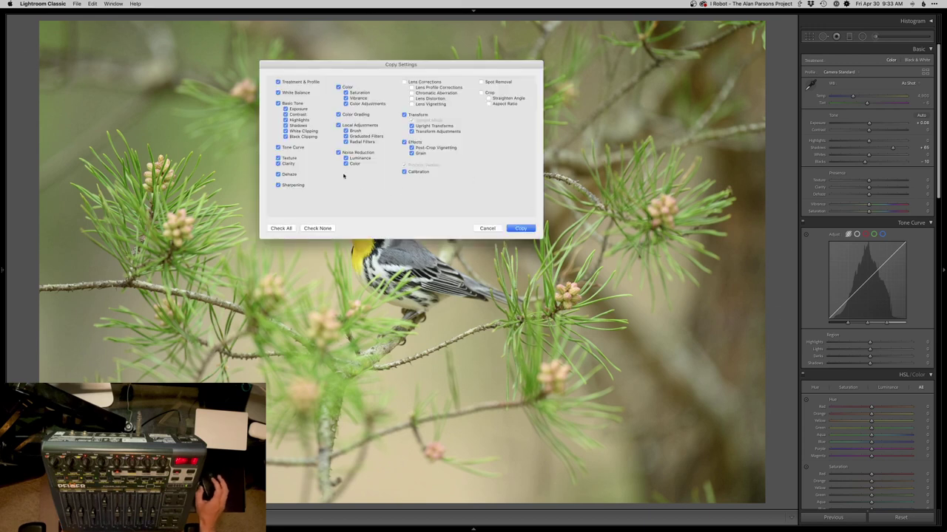
{"action": "left_click", "coordinate": [338, 125]}
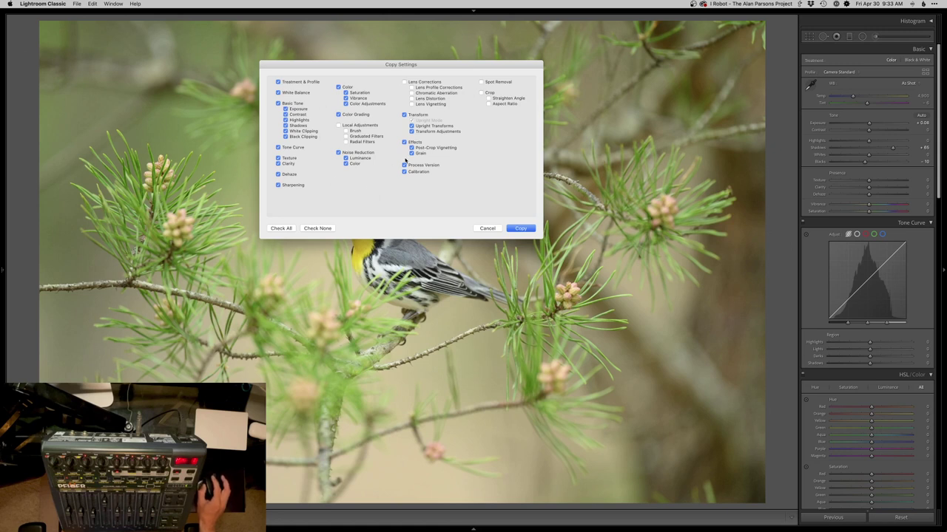
{"action": "left_click", "coordinate": [429, 82]}
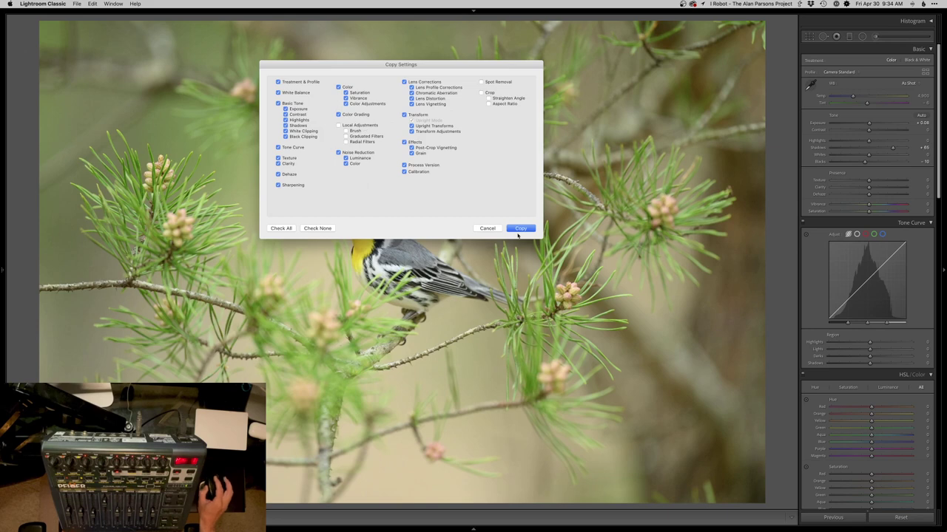
{"action": "left_click", "coordinate": [520, 230]}
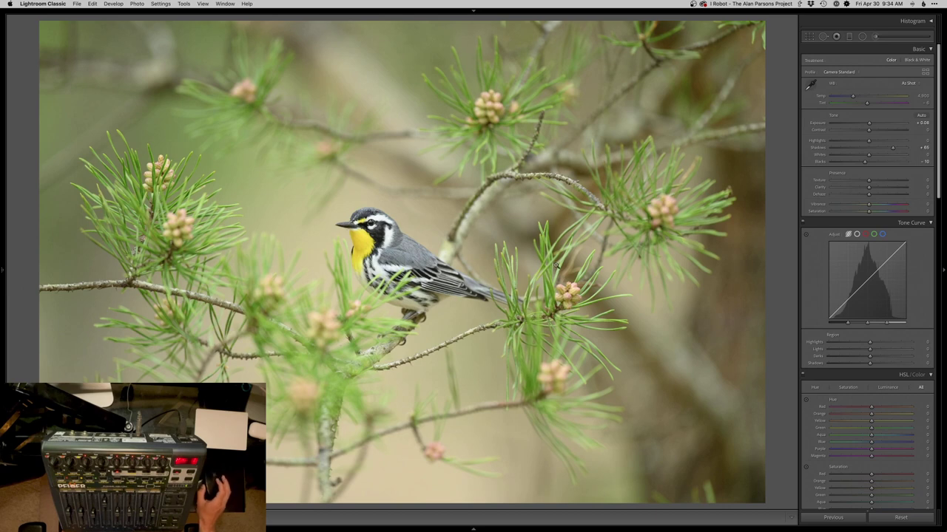
- Crop the left-facing warbler photo slightly tighter, trimming the dark area along its right side
{"action": "key", "text": "r"}
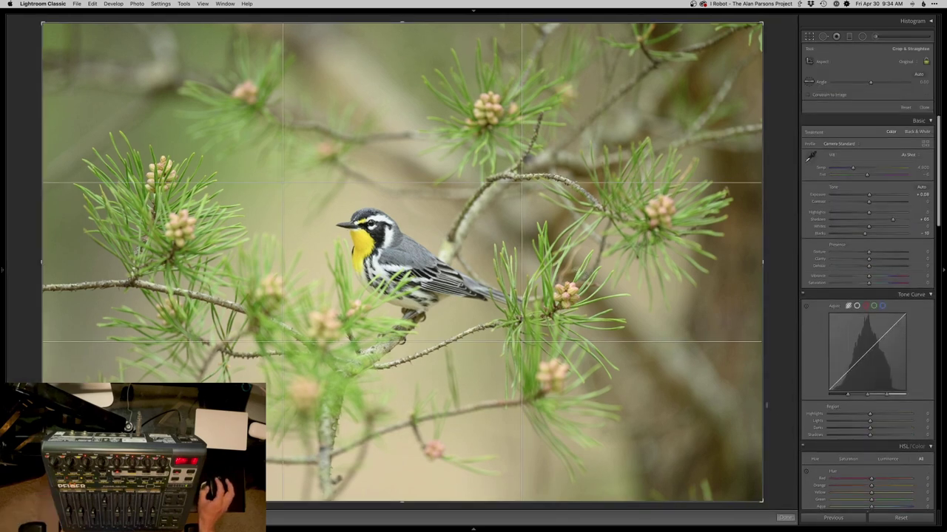
{"action": "left_click_drag", "start_coordinate": [764, 392], "coordinate": [719, 397]}
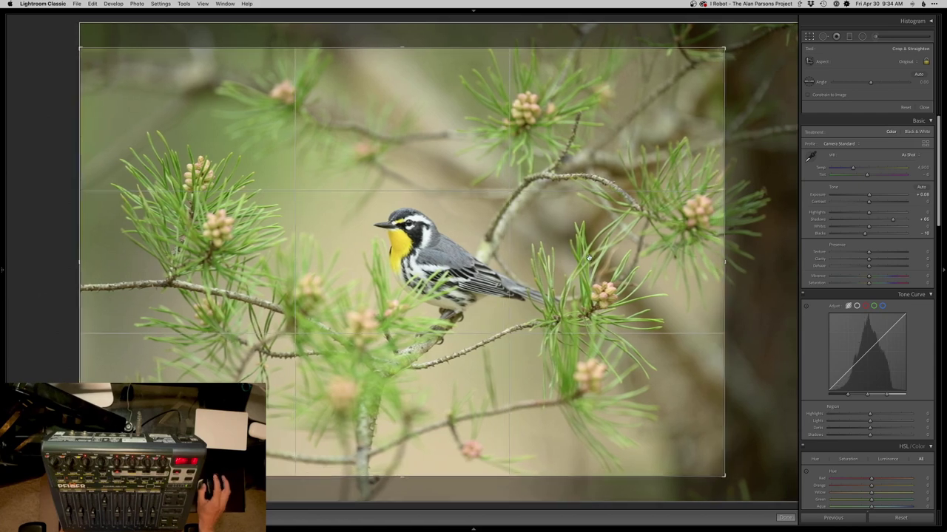
{"action": "key", "text": "r"}
- Advance to the front-facing warbler, brighten it with shadows at +70, and crop away the photo's right and lower edges
{"action": "key", "text": "Right"}
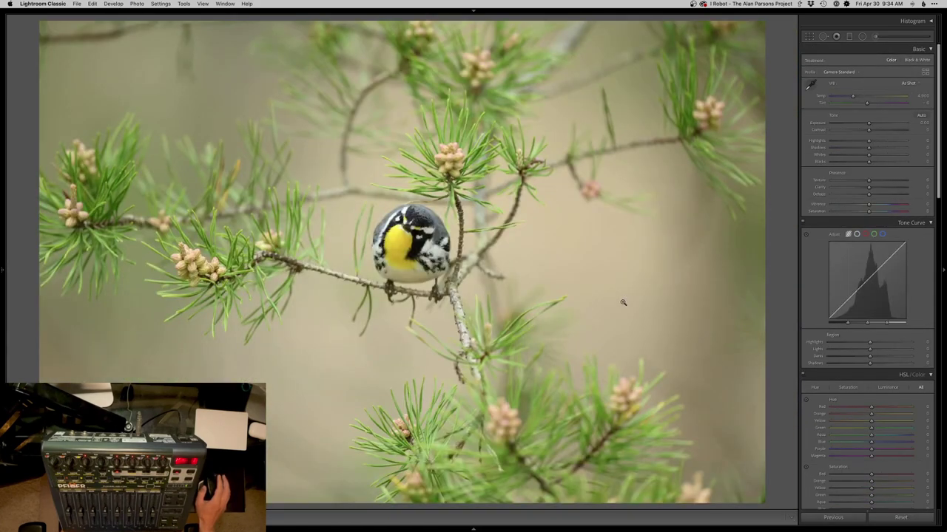
{"action": "key", "text": "super+u"}
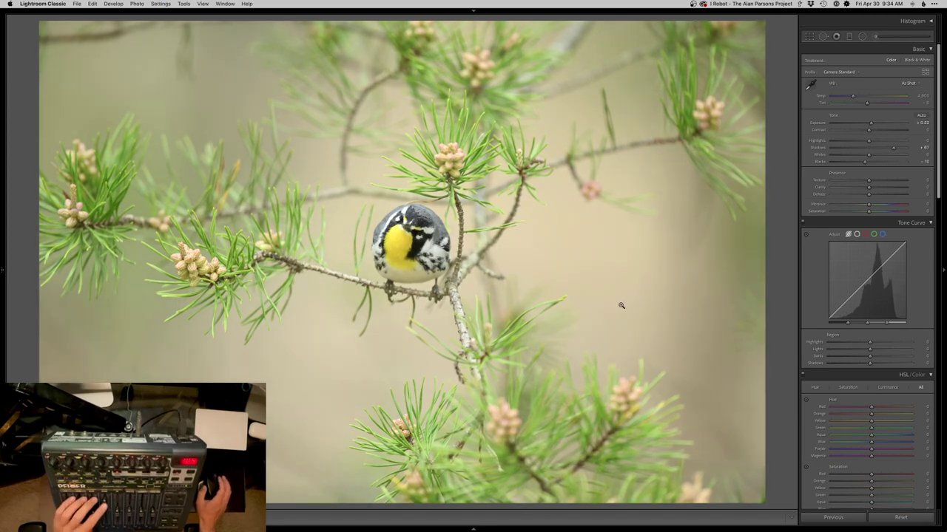
{"action": "key", "text": "r"}
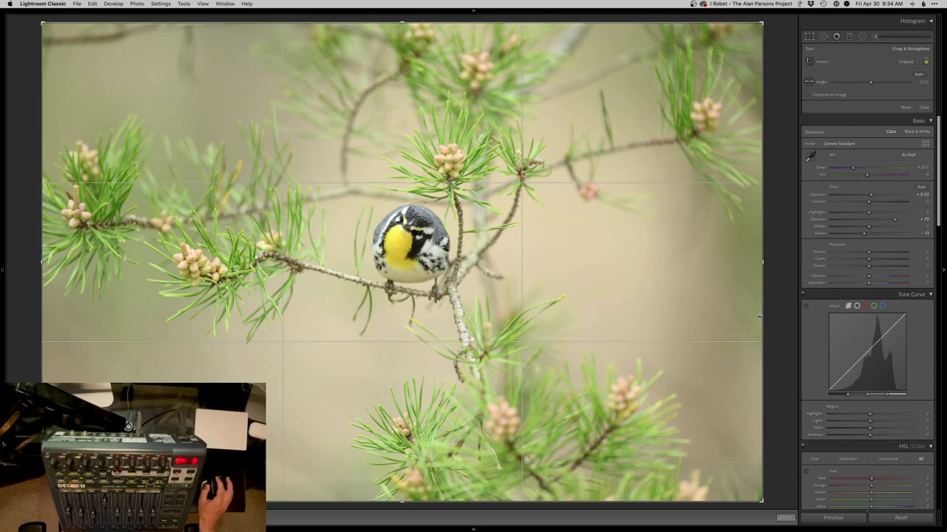
{"action": "left_click_drag", "start_coordinate": [758, 317], "coordinate": [701, 310]}
{"action": "left_click_drag", "start_coordinate": [610, 267], "coordinate": [633, 397]}
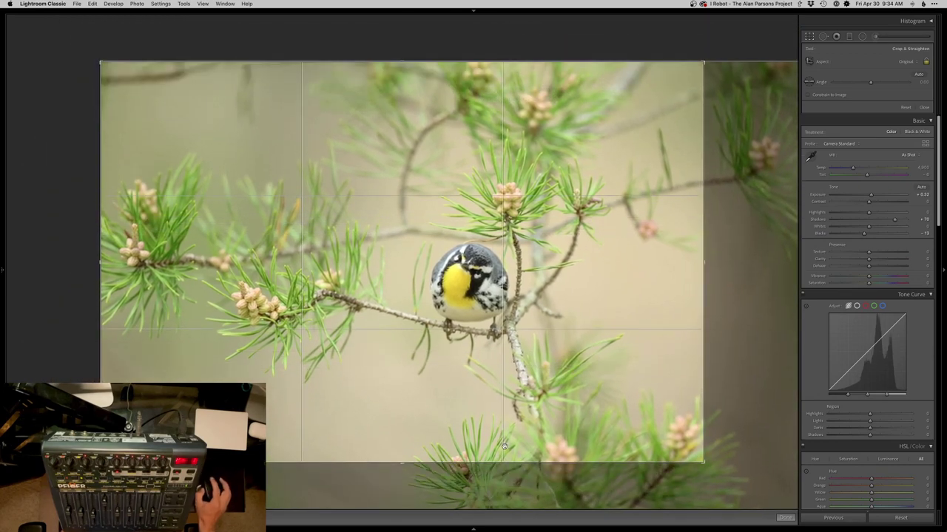
{"action": "left_click_drag", "start_coordinate": [703, 460], "coordinate": [693, 444]}
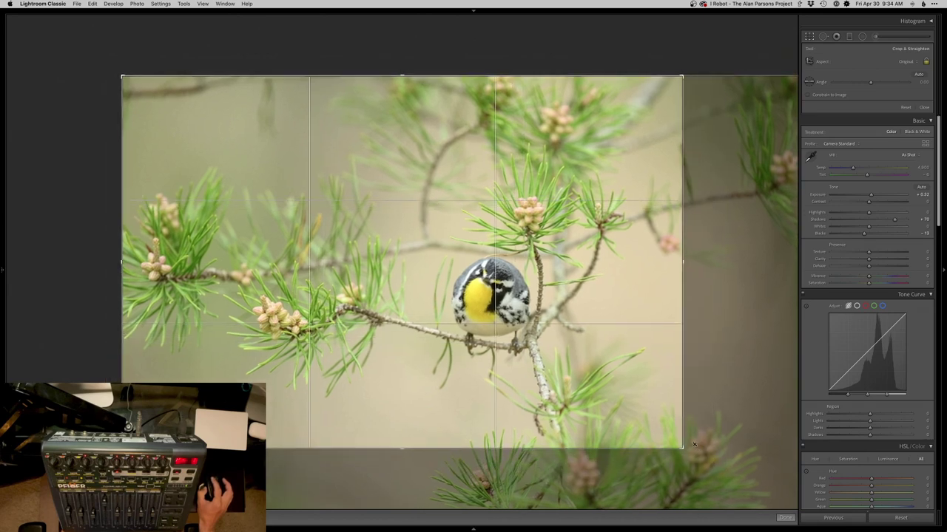
{"action": "key", "text": "Return"}
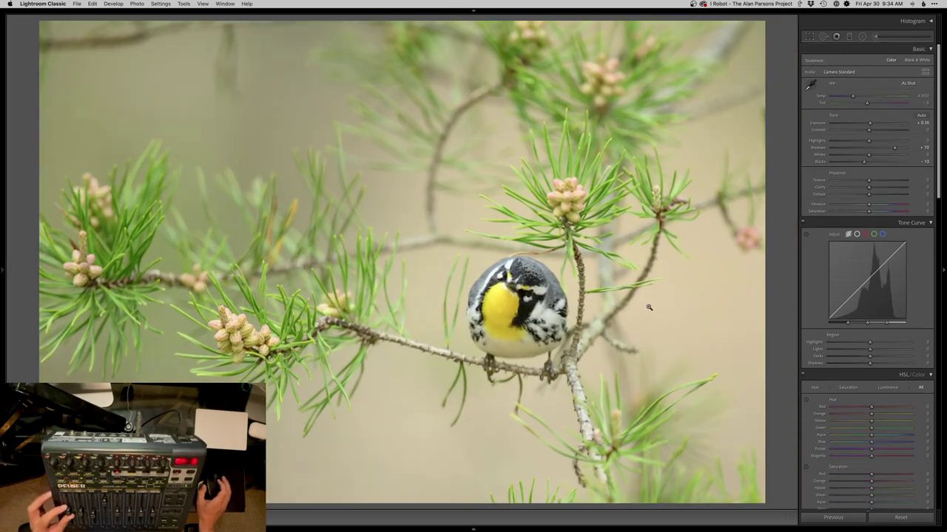
- Apply the left-facing warbler's tone settings, with exposure +0.24, to the next photo of the bird bending down and crop its upper-left edges
{"action": "key", "text": "super+n"}
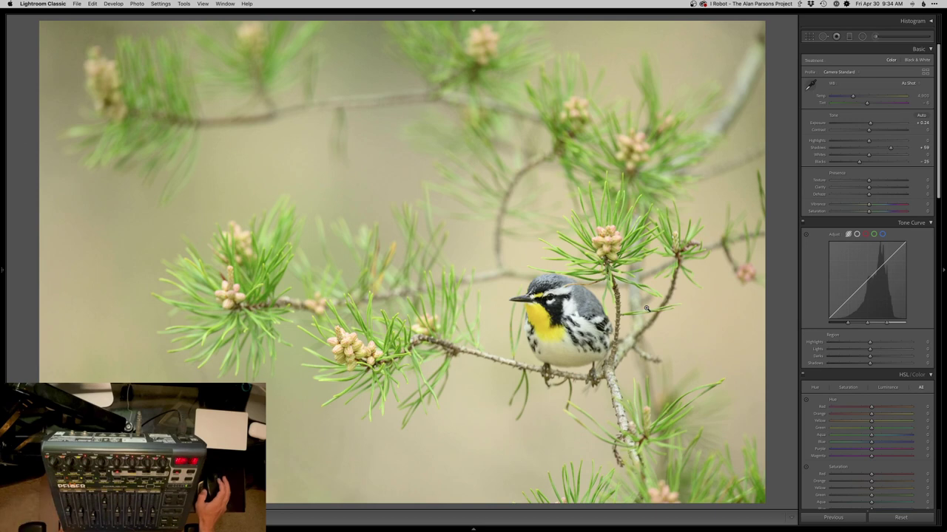
{"action": "key", "text": "Right"}
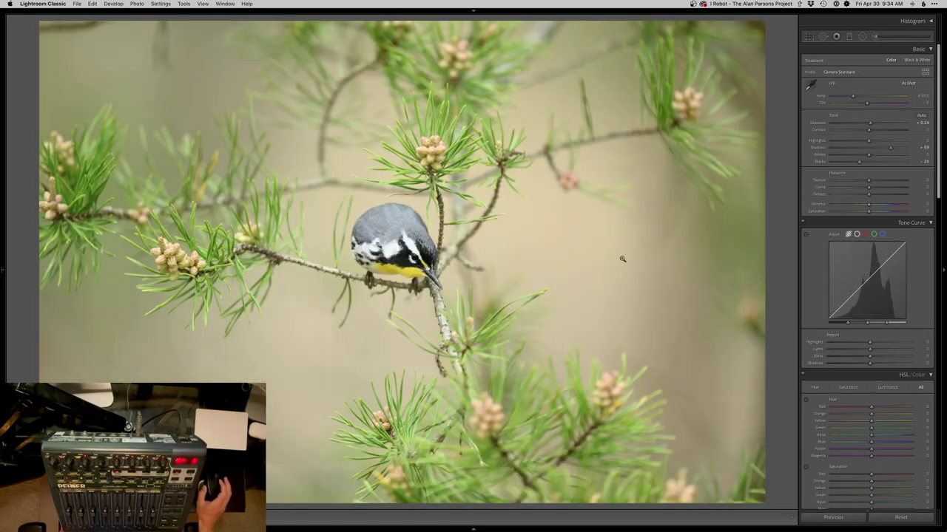
{"action": "key", "text": "r"}
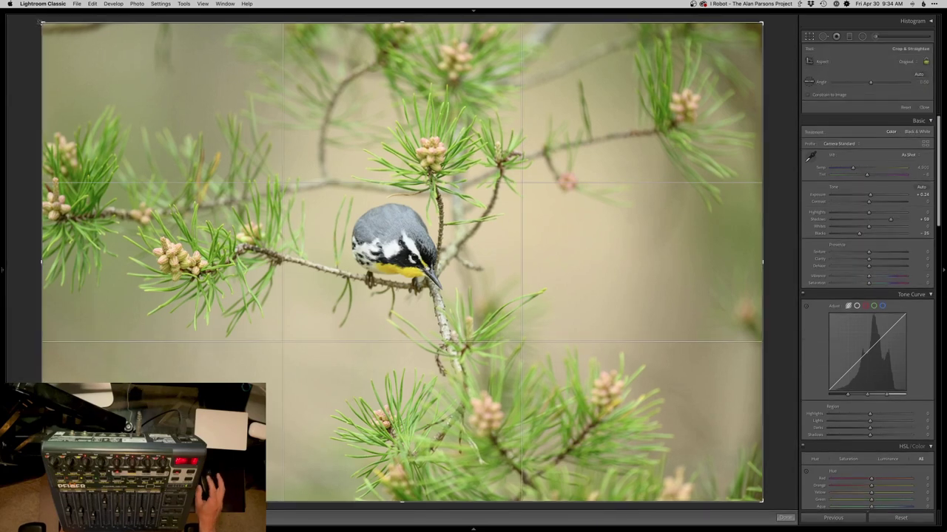
{"action": "left_click_drag", "start_coordinate": [42, 21], "coordinate": [82, 49]}
{"action": "key", "text": "r"}
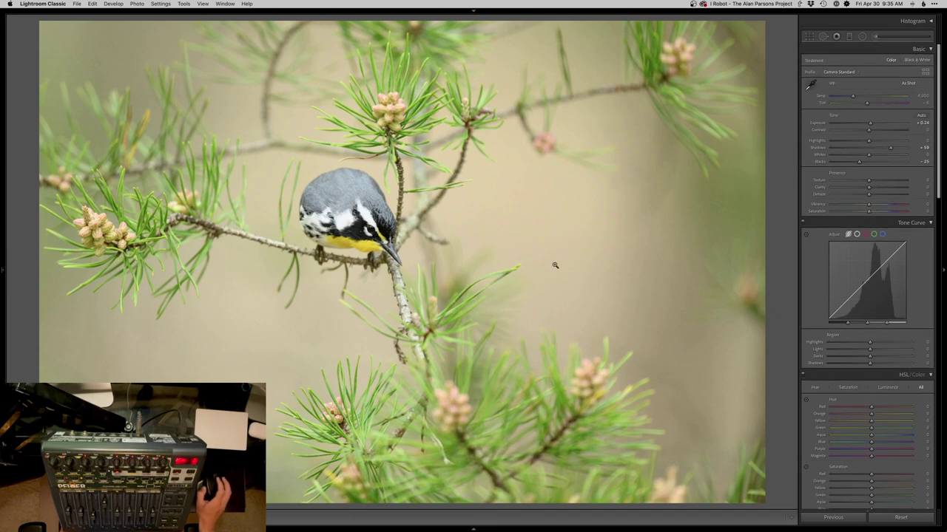
- Advance to the warbler leaning down from a twig, set exposure -0.16, highlights -51 and shadows +63, and crop the left and top edges
{"action": "key", "text": "Right"}
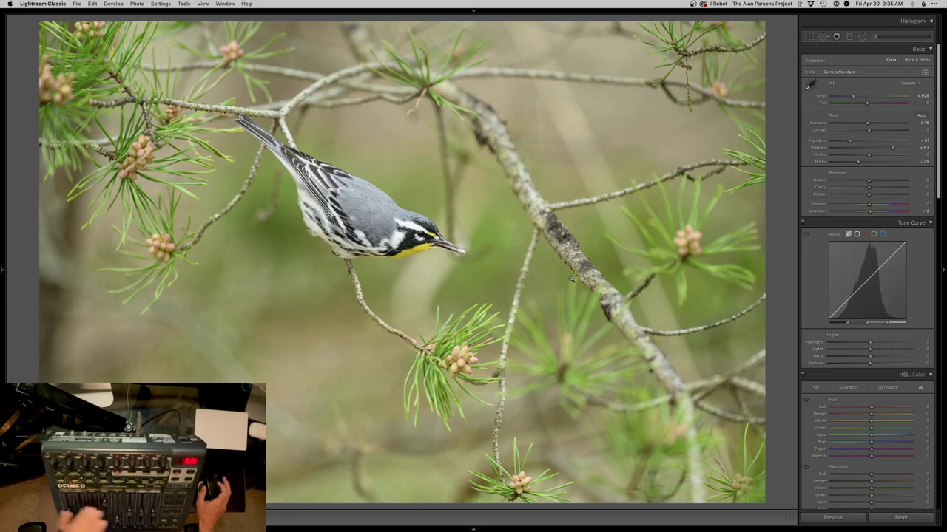
{"action": "key", "text": "r"}
{"action": "left_click_drag", "start_coordinate": [43, 325], "coordinate": [77, 320]}
{"action": "left_click_drag", "start_coordinate": [547, 343], "coordinate": [547, 319]}
{"action": "key", "text": "r"}
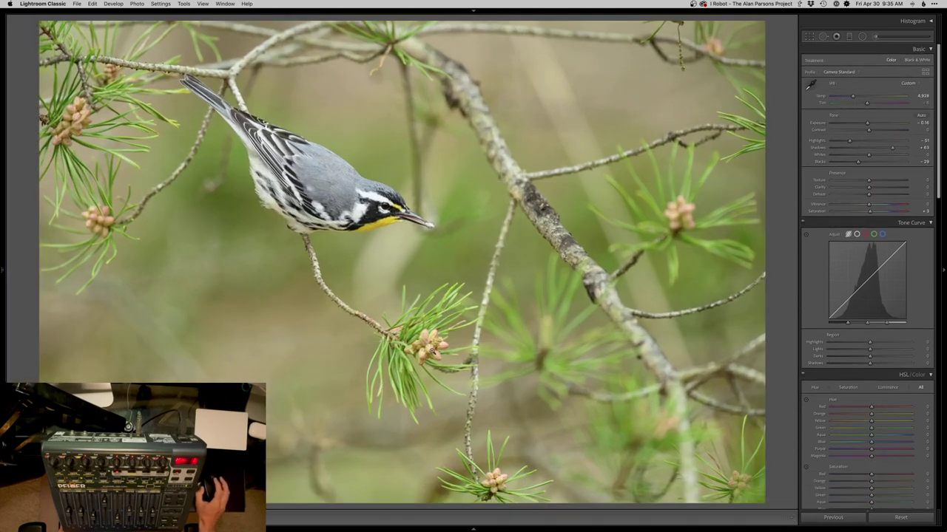
- Reuse these settings on the warbler pecking at the pine cones, with shadows +90 and blacks -11, and advance to the right-facing warbler
{"action": "key", "text": "super+n"}
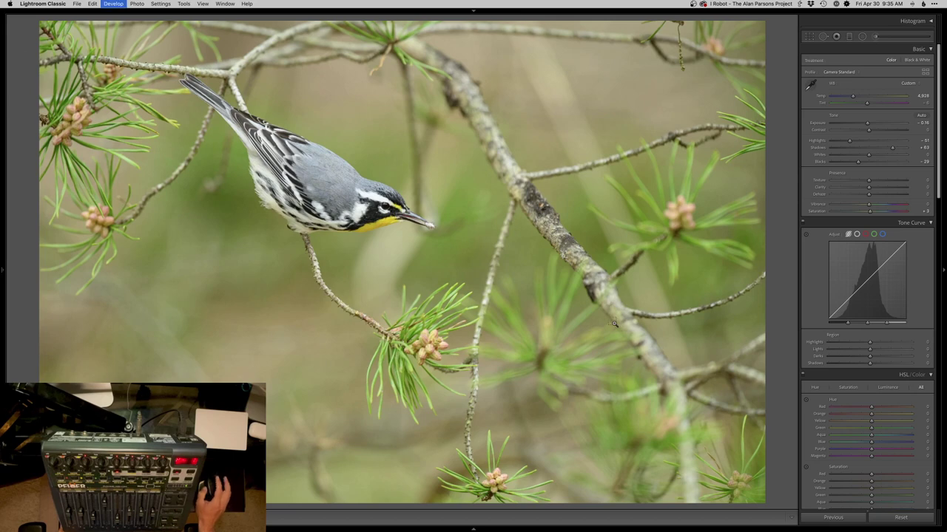
{"action": "key", "text": "Right"}
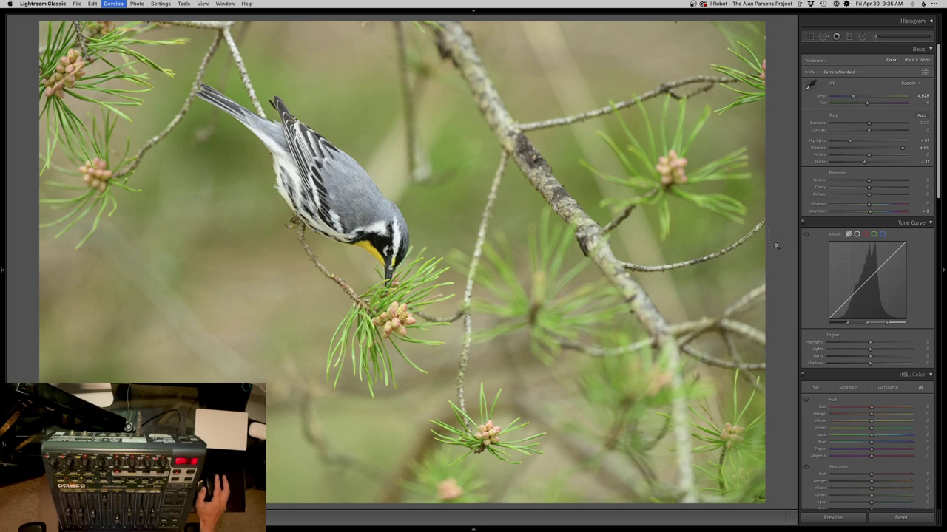
{"action": "key", "text": "Right"}
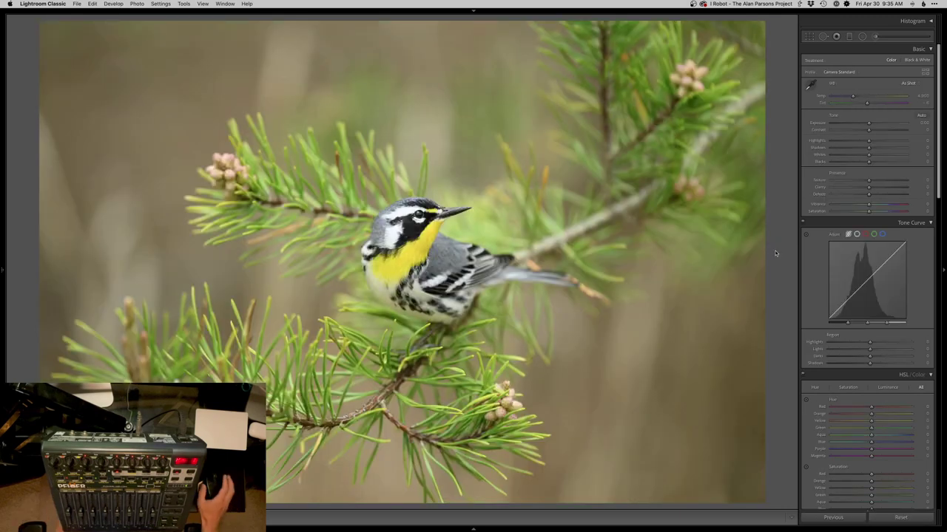